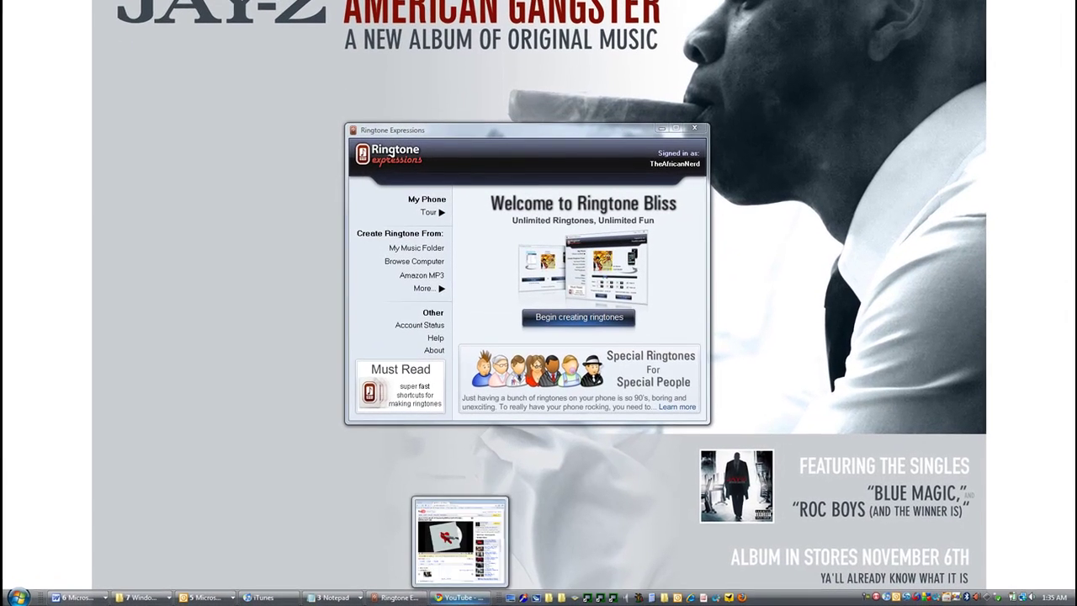
Close the YouTube browser window and switch to iTunes, placed partly beside the Ringtone Expressions window.
right_click(459, 596)
click(488, 587)
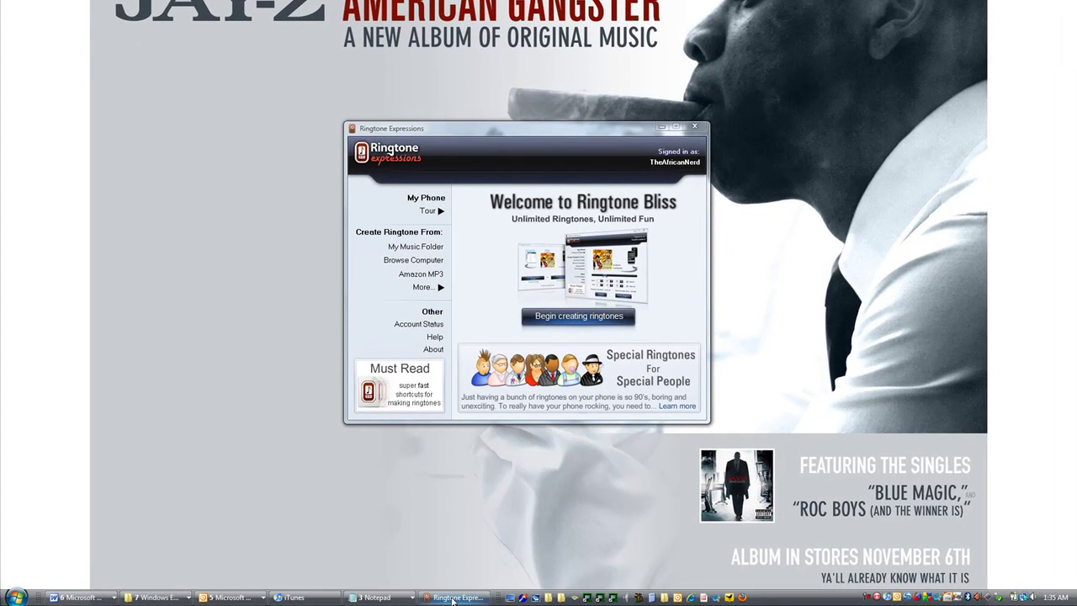
drag(592, 138, 417, 138)
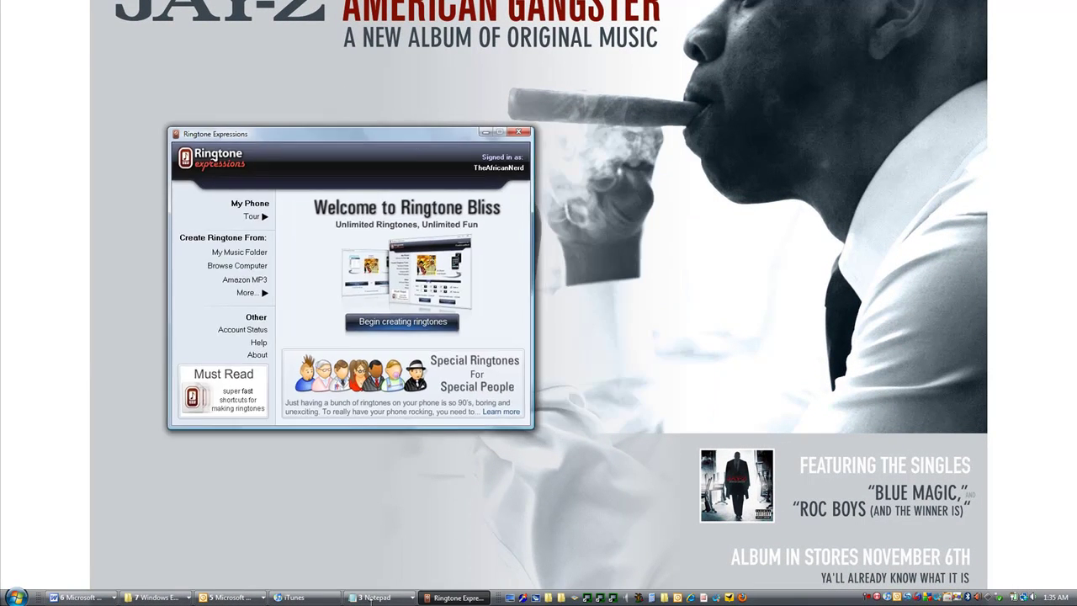
click(291, 597)
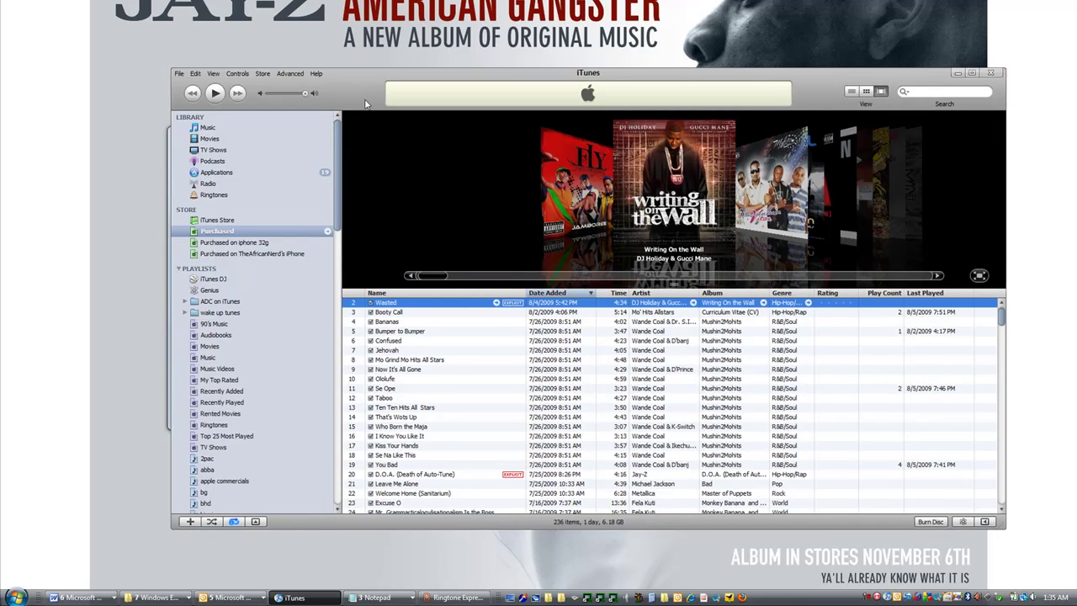
drag(375, 72, 495, 64)
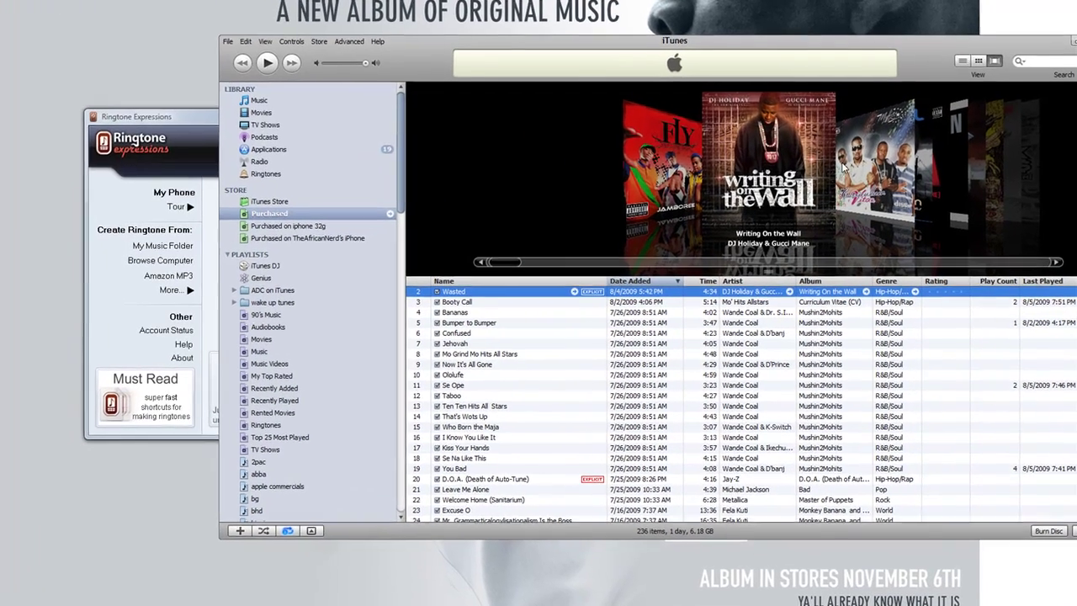
Bring the D.O.A. (Death of Auto-Tune) cover to the front in iTunes and arrange the iTunes and Ringtone Expressions windows side by side.
click(900, 170)
click(889, 157)
click(890, 160)
drag(438, 64, 661, 69)
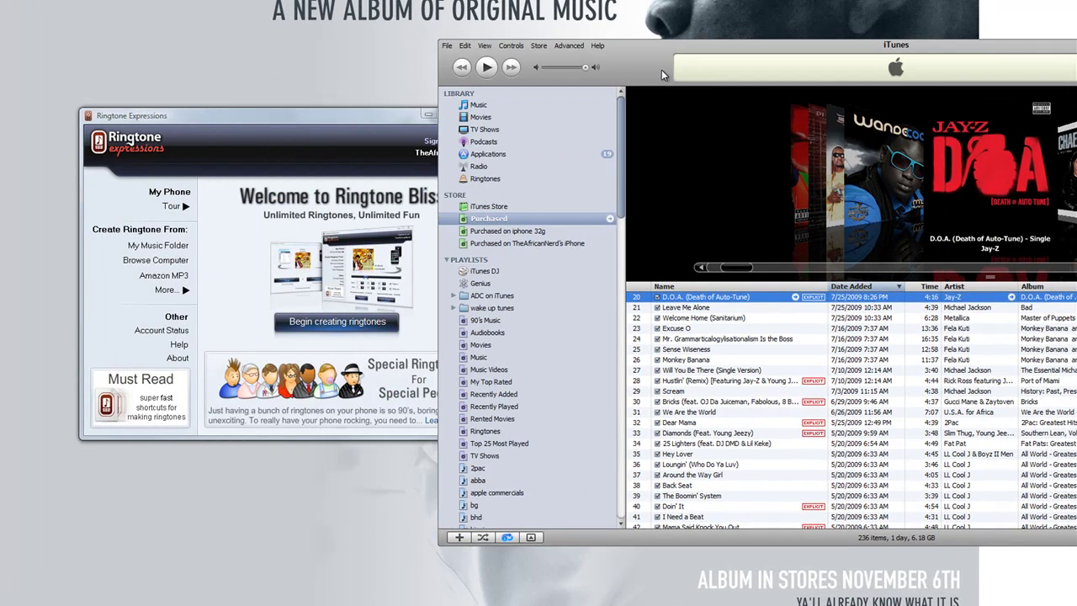
click(346, 117)
drag(346, 116, 283, 111)
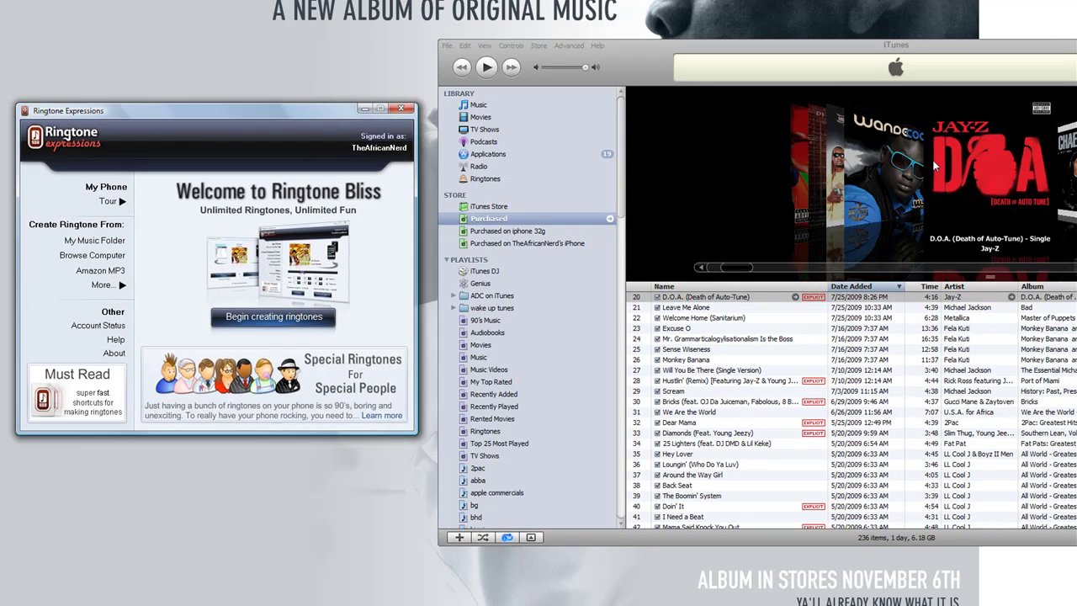
Load D.O.A. (Death of Auto-Tune) from iTunes into Ringtone Expressions, and minimize iTunes so only the ringtone editor remains.
click(997, 173)
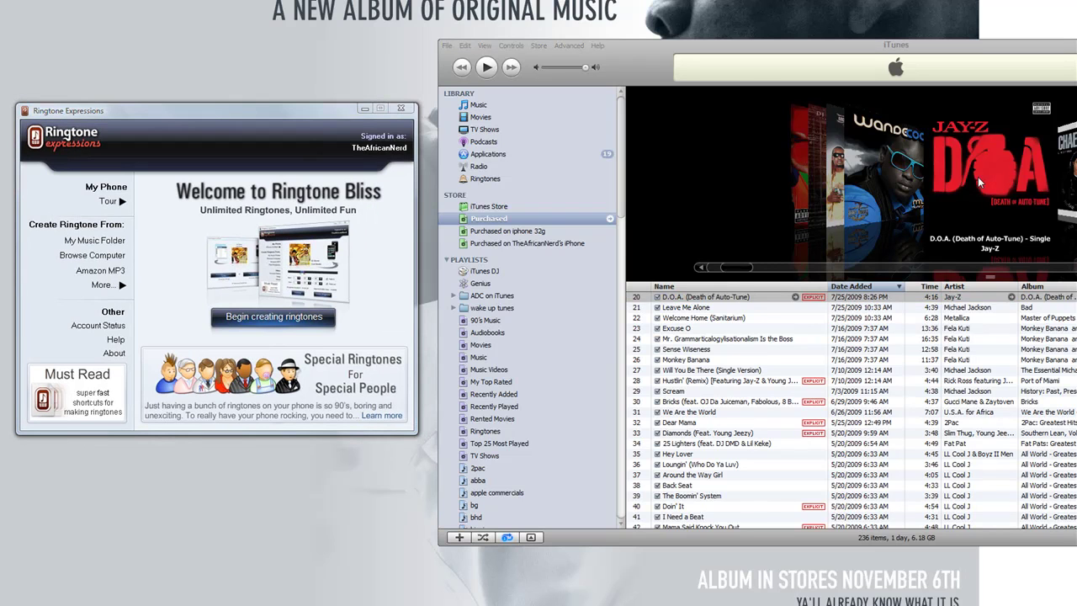
drag(227, 262, 210, 268)
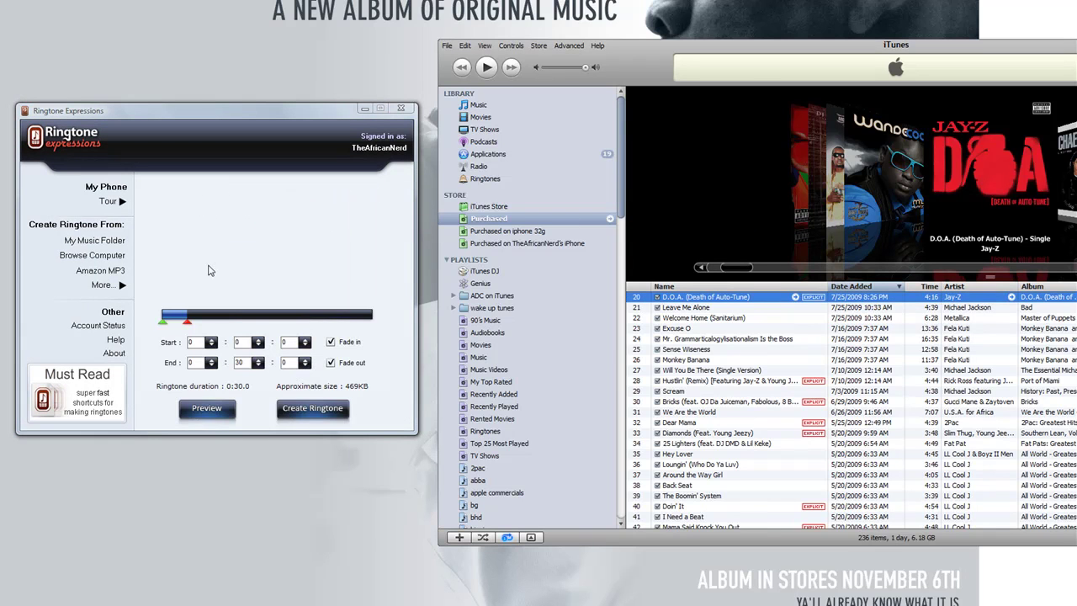
drag(948, 51, 610, 94)
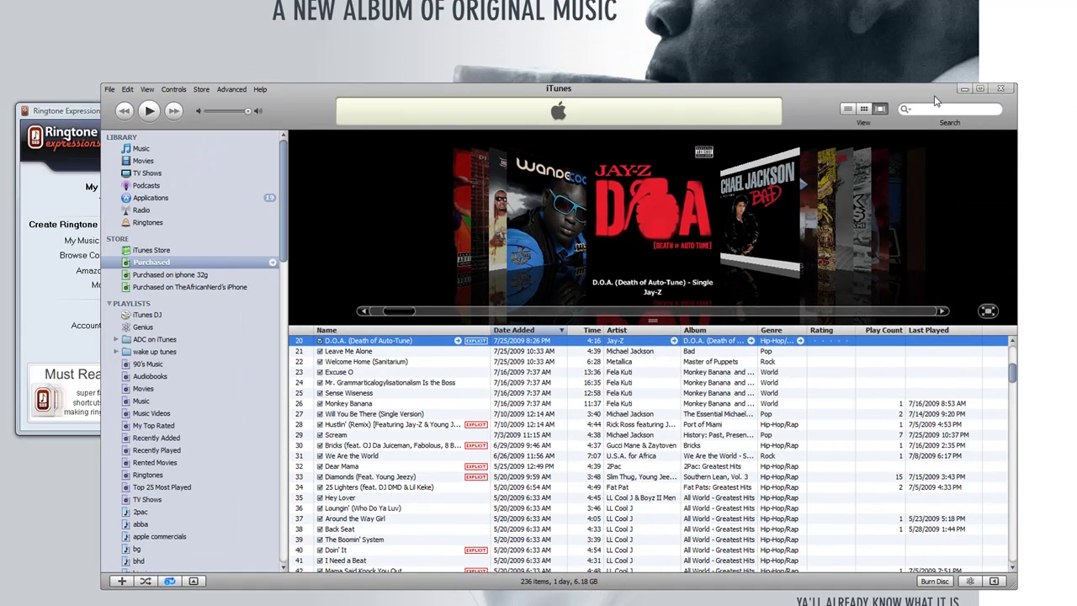
right_click(966, 91)
click(970, 144)
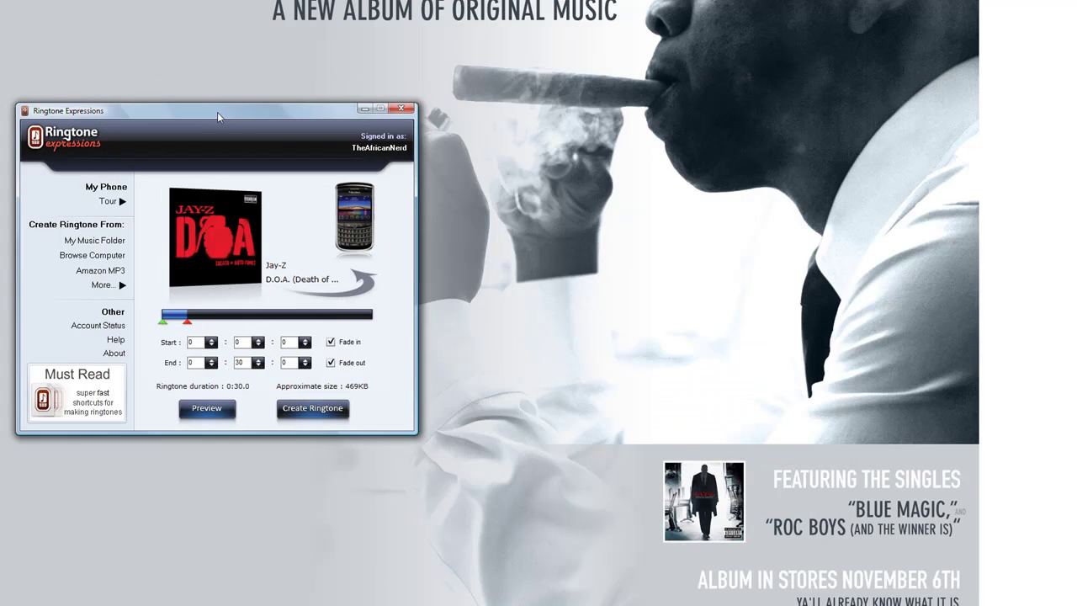
drag(217, 112, 483, 112)
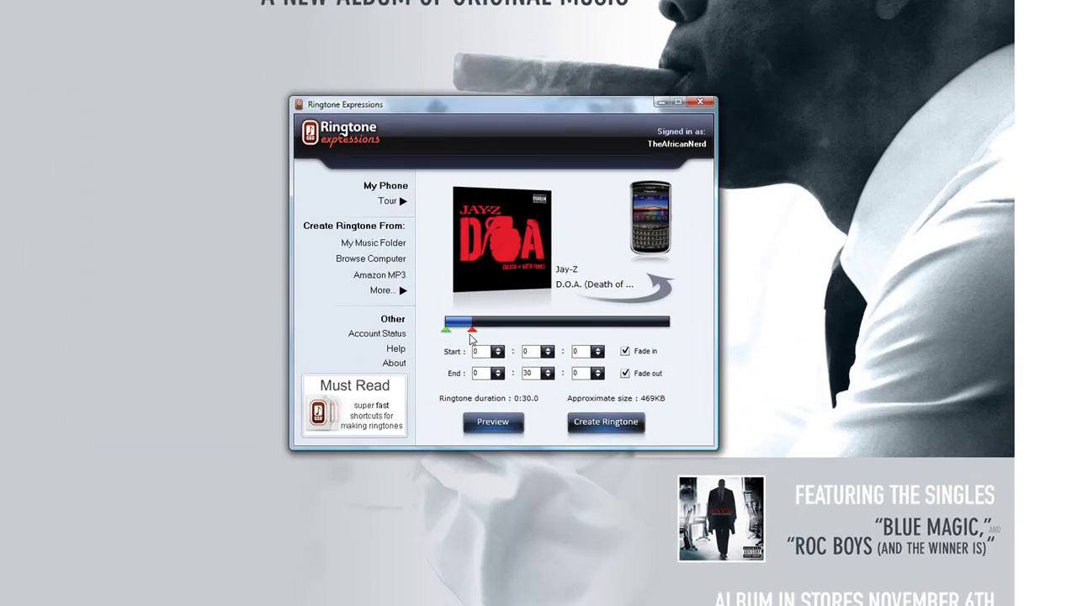
Set the ringtone segment to start at 1:18:19 and end at 1:47:19, and preview part of it.
drag(467, 324, 523, 323)
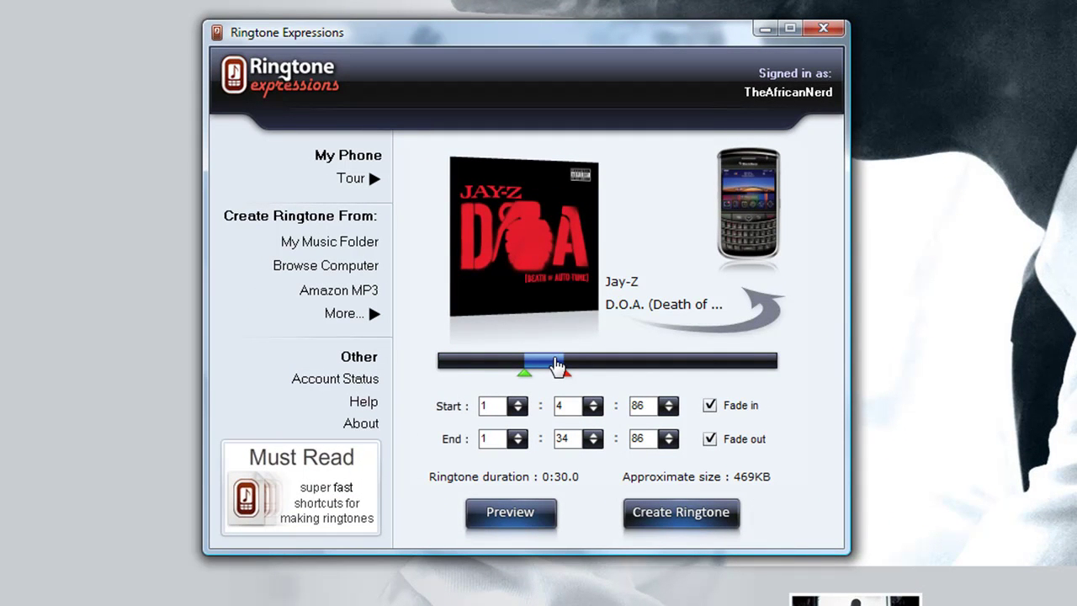
click(531, 374)
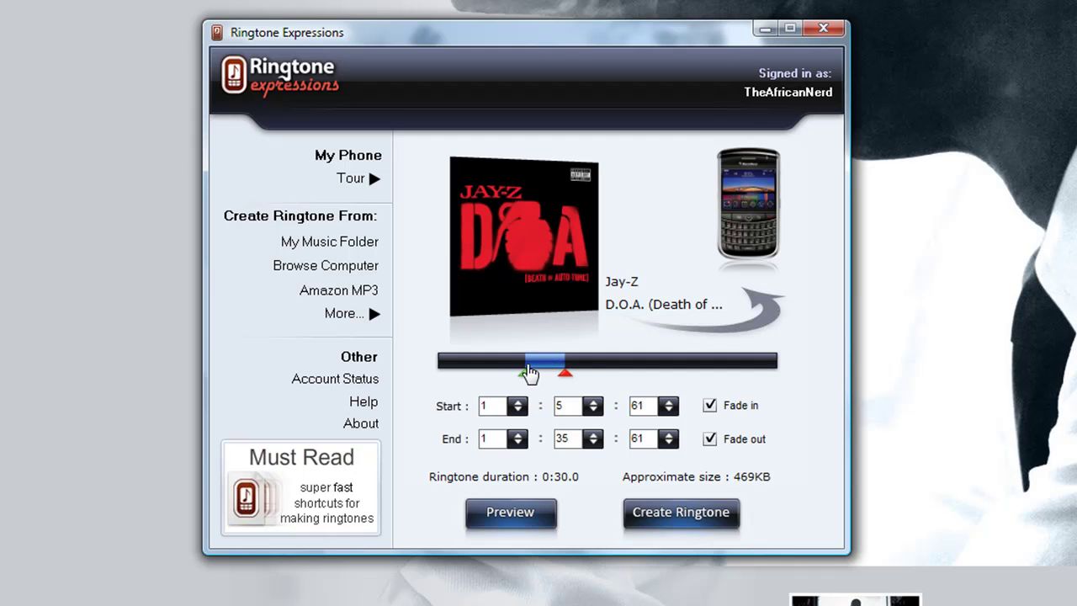
drag(529, 374, 552, 375)
click(594, 410)
click(594, 403)
click(507, 513)
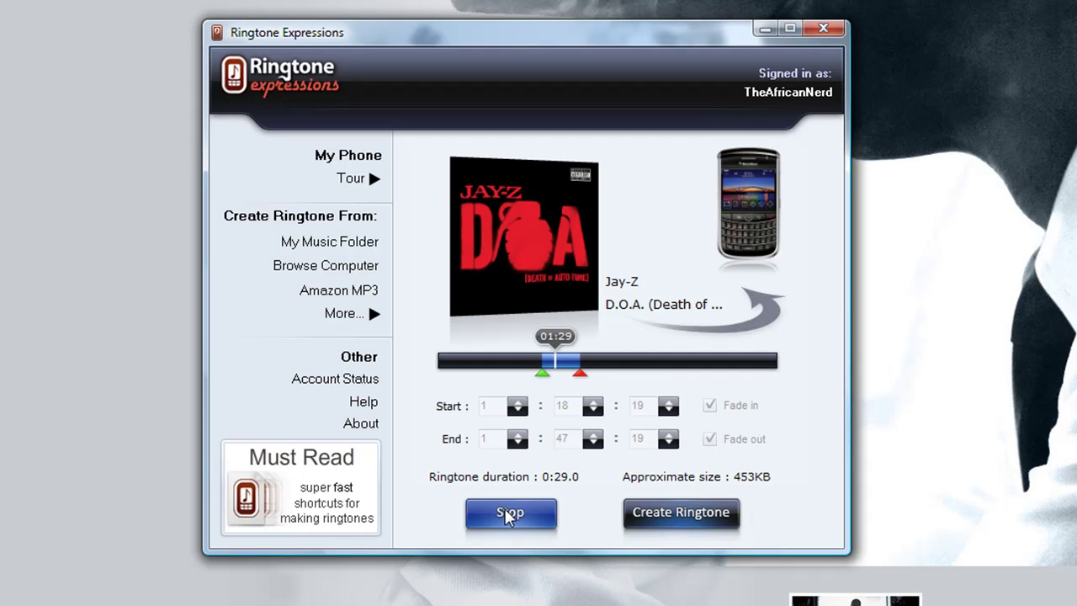
click(507, 515)
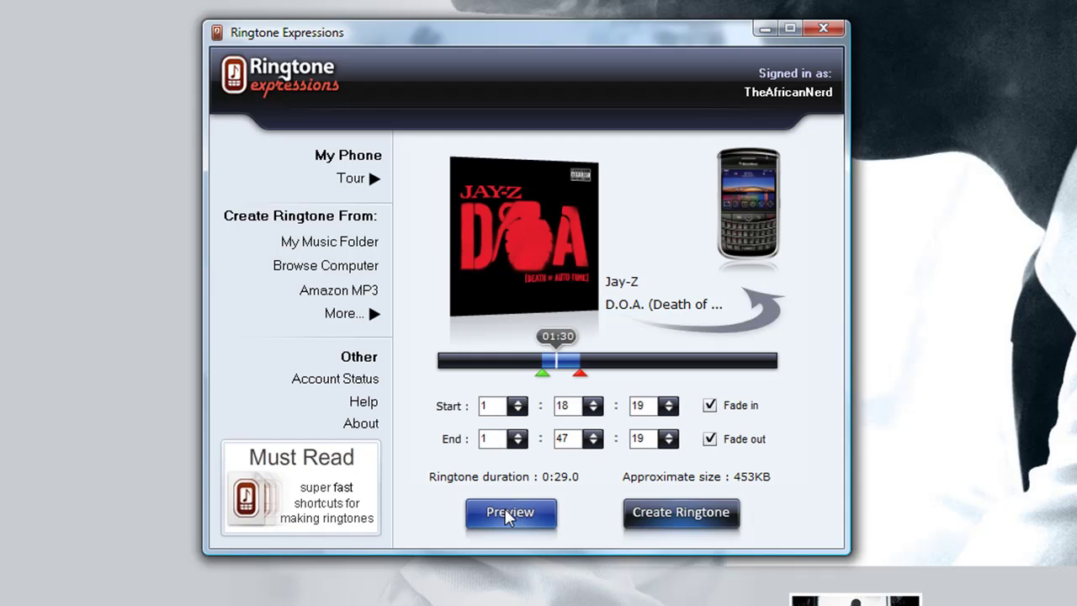
Create the ringtone and send it to the phone by SMS as "DOA - Chorus", declining to share it on social sites.
click(664, 514)
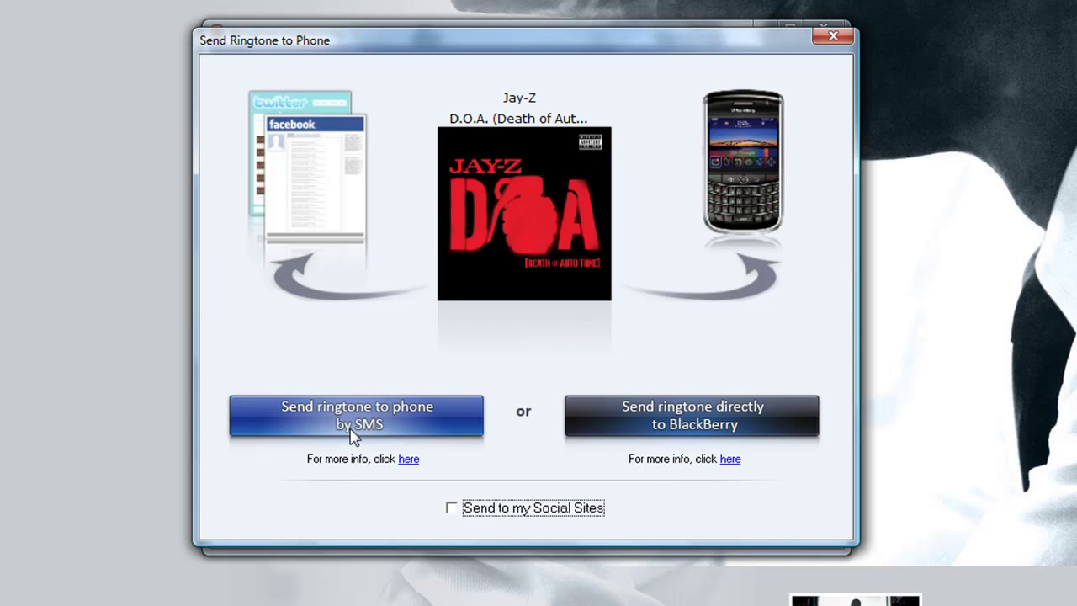
click(355, 432)
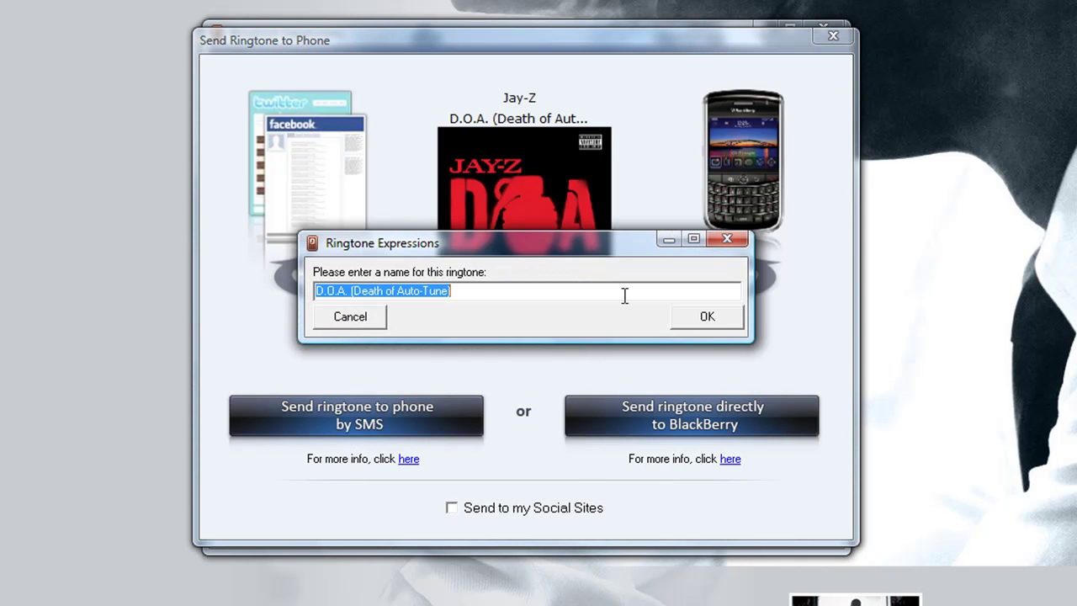
text(DOA)
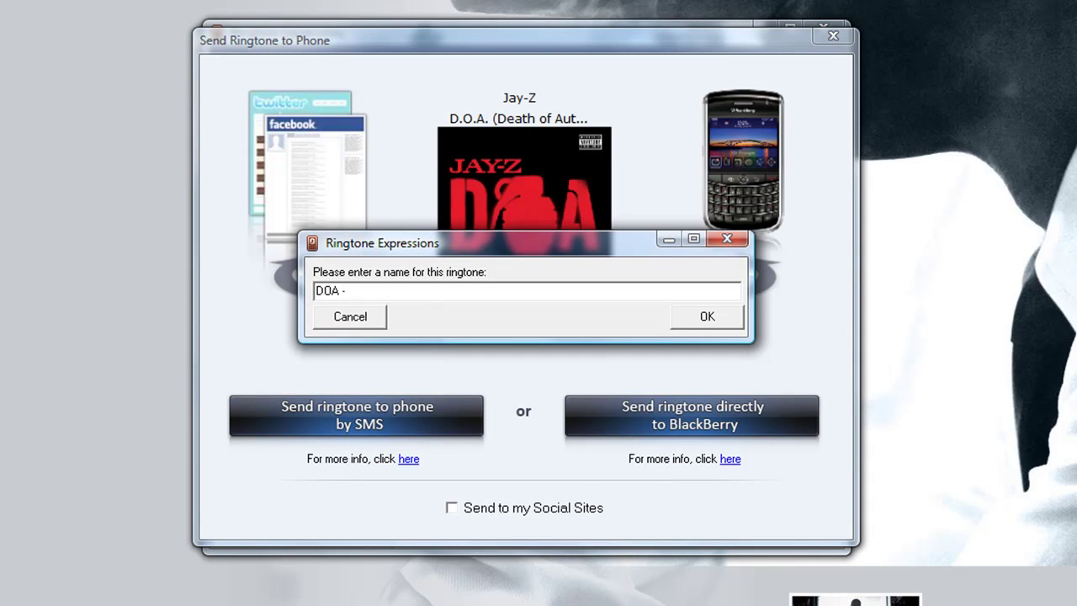
text( - Chorus)
click(740, 313)
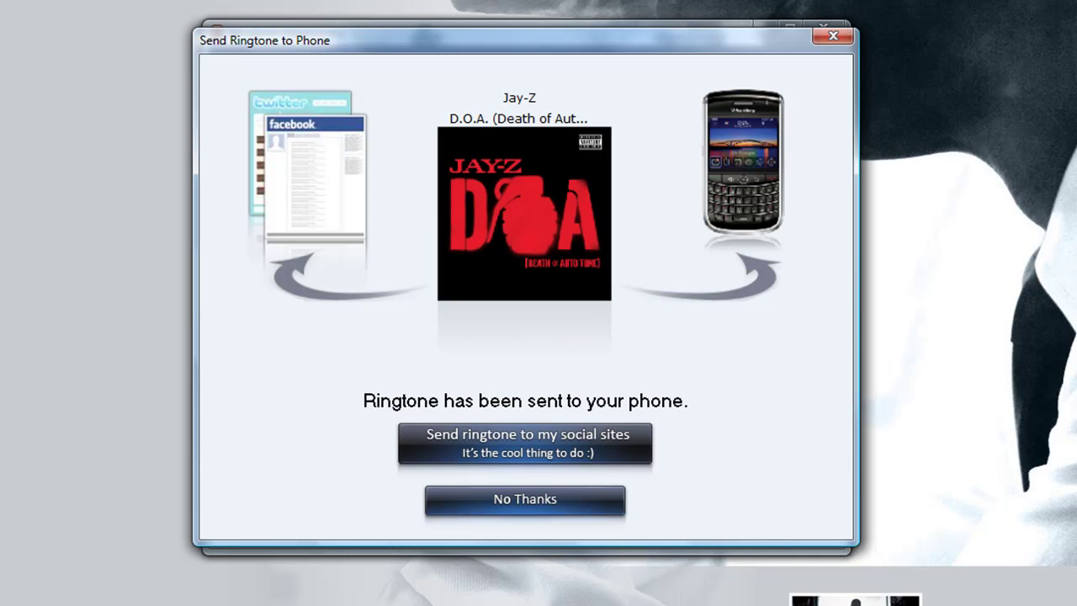
click(611, 499)
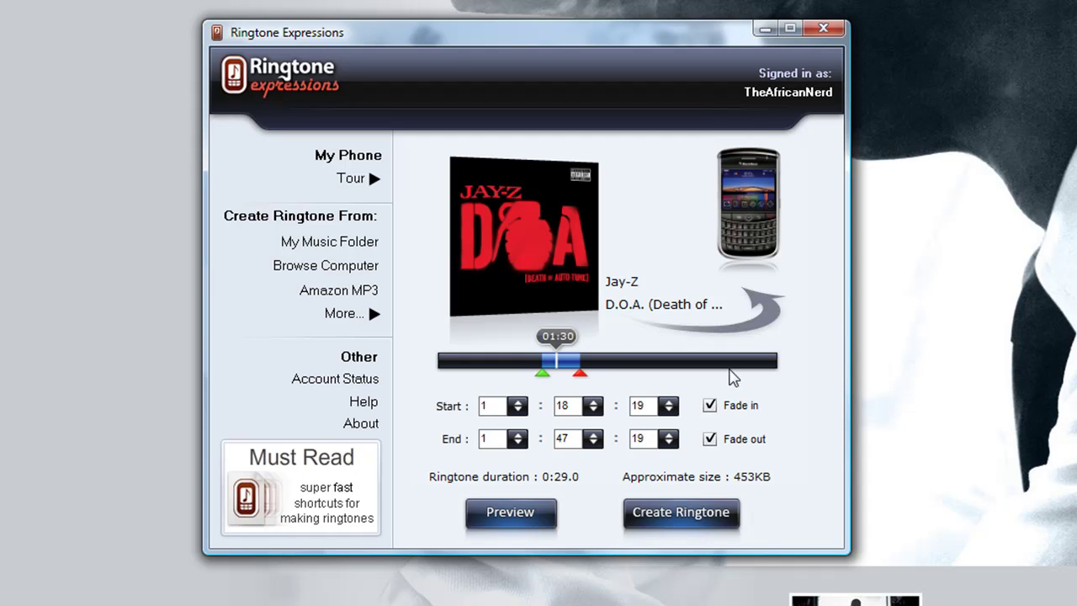
Set a second ringtone segment from 0:50:27 to 1:12:74 and preview part of it.
drag(559, 366, 531, 367)
click(594, 410)
click(593, 410)
click(593, 410)
click(594, 410)
click(593, 410)
click(593, 410)
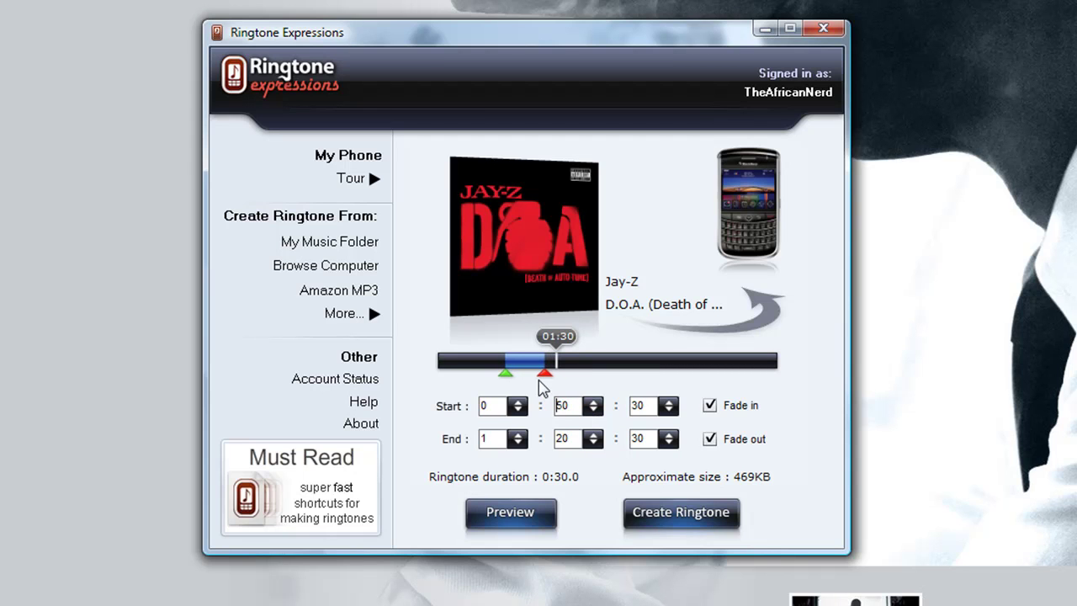
drag(543, 374, 532, 383)
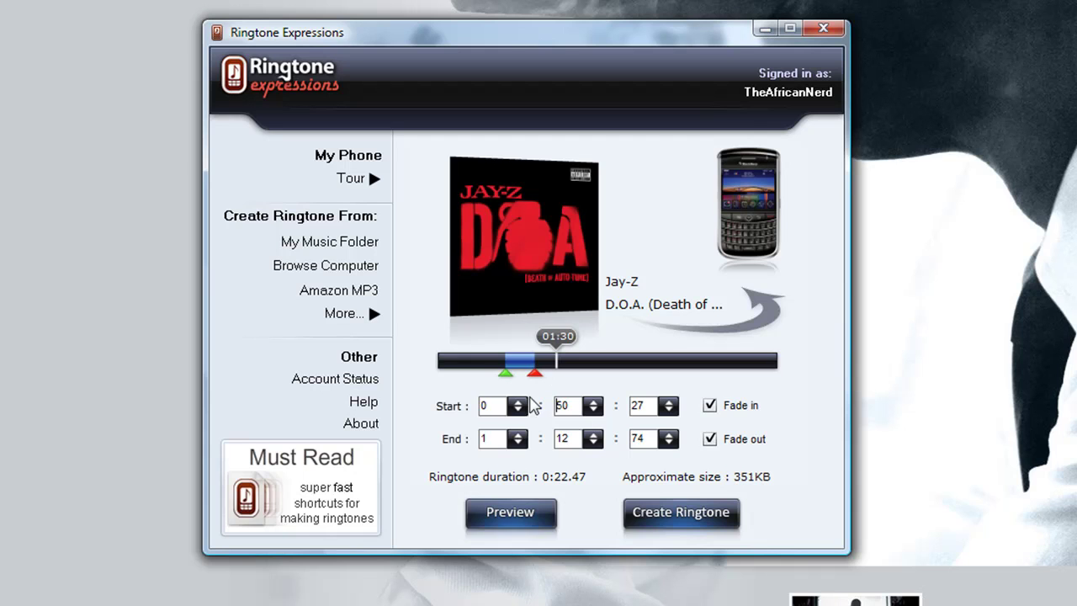
click(510, 511)
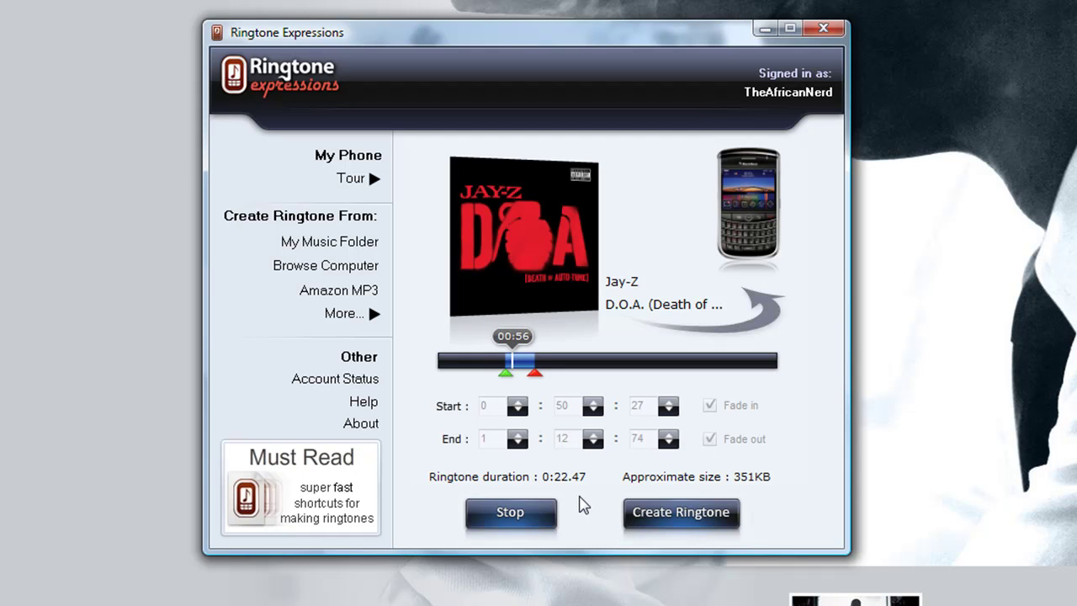
click(551, 511)
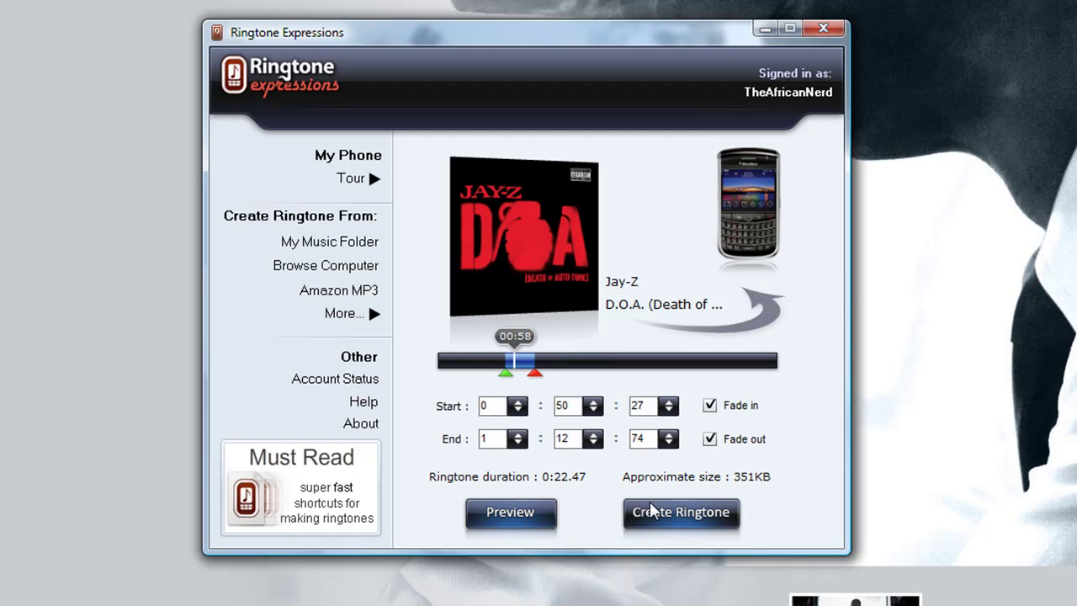
Create the second ringtone and send it by SMS as "DOA - The recession", declining to share it on social sites.
click(680, 515)
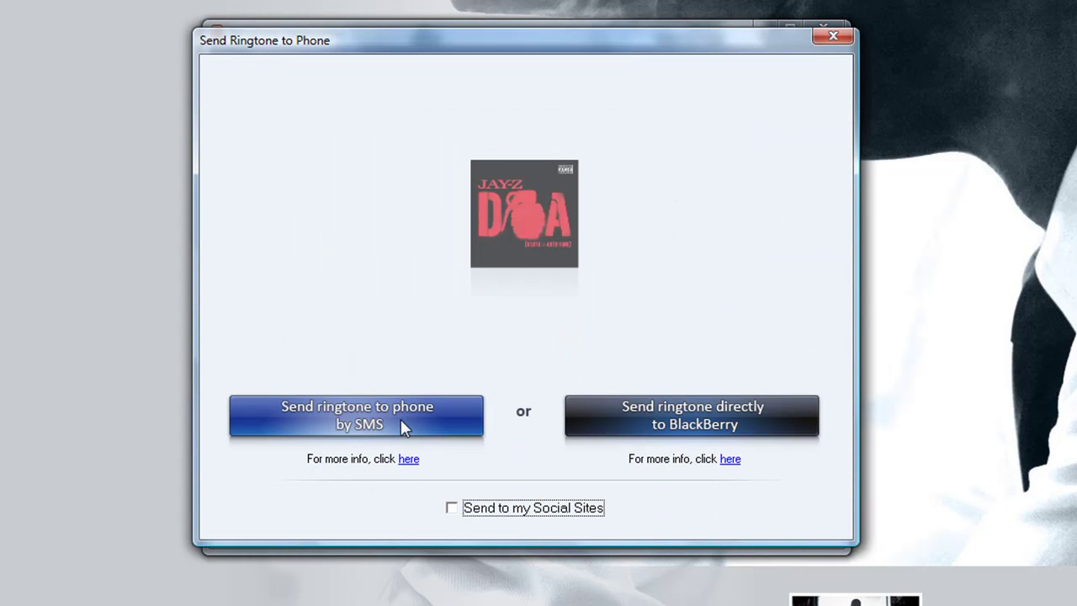
click(355, 431)
text(DOA)
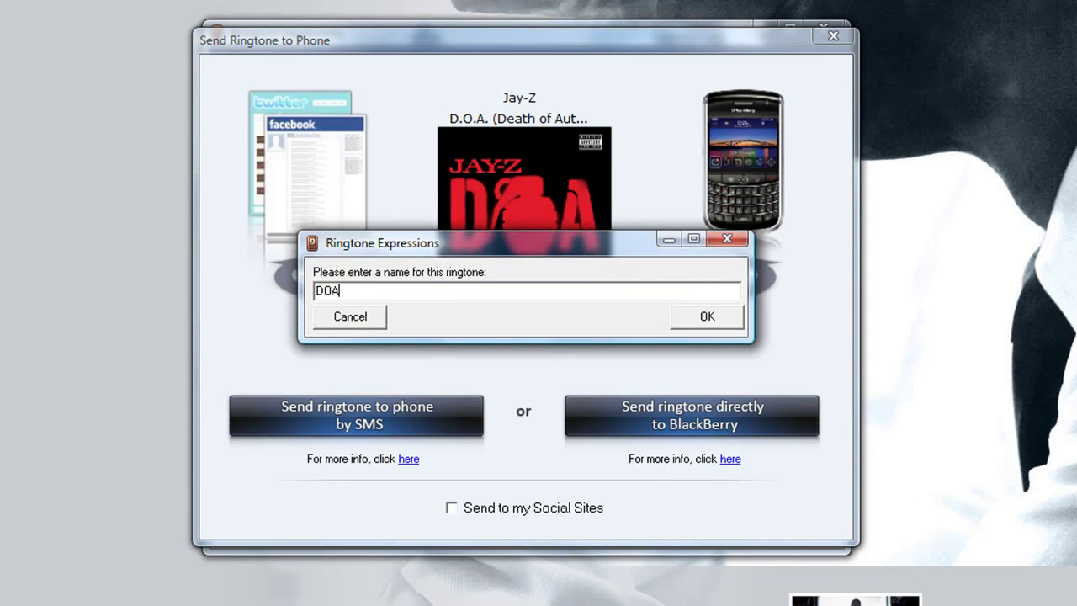
text( - The recession)
click(705, 315)
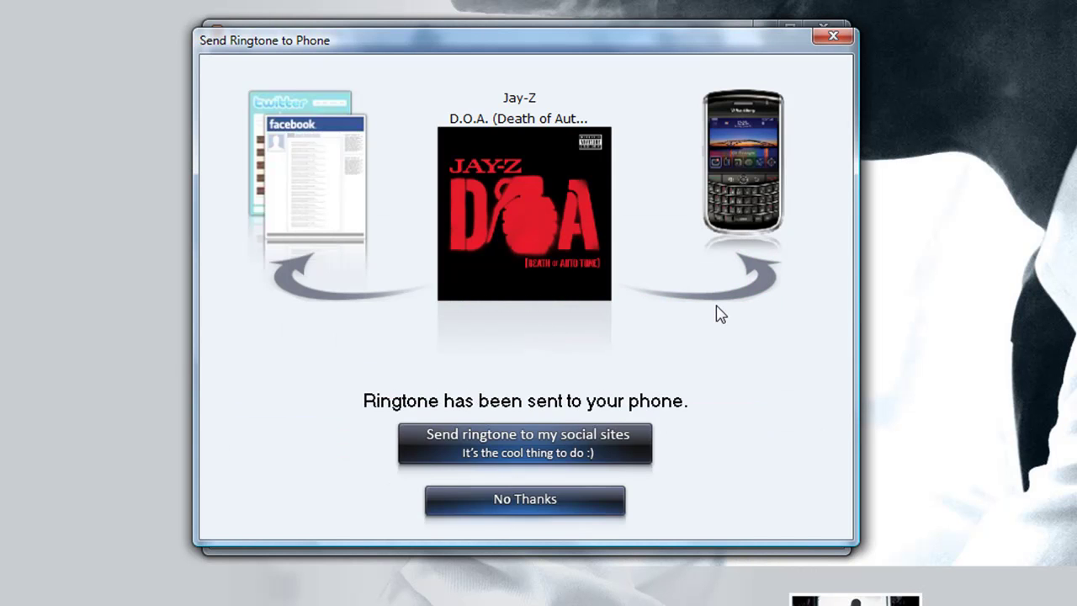
click(609, 499)
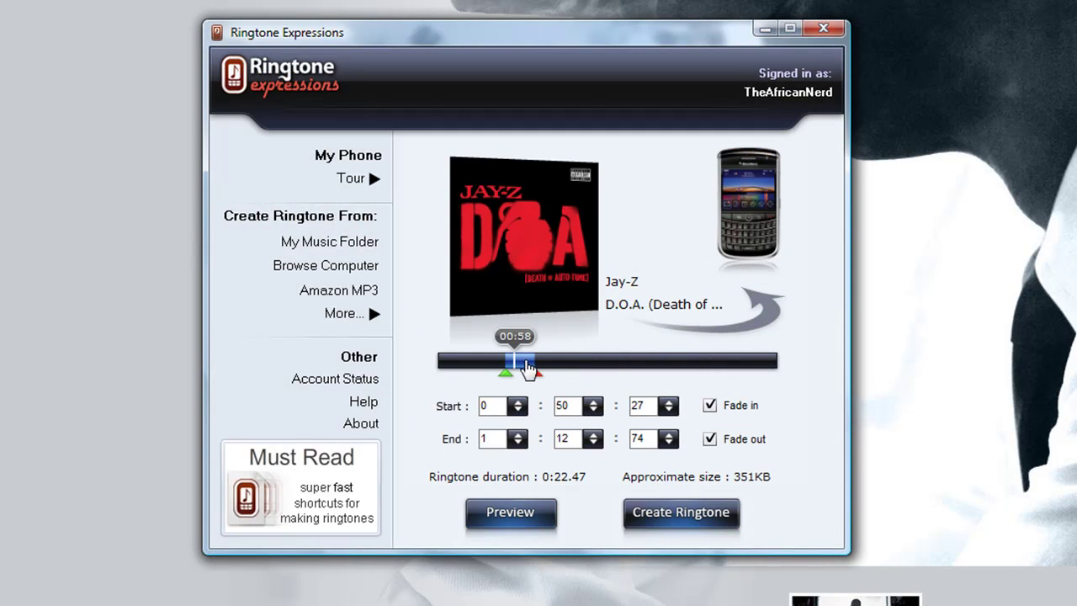
Set a third ringtone segment from 1:50:35 to 2:13:83 and preview part of it.
drag(526, 367, 585, 379)
drag(596, 381, 616, 381)
click(594, 411)
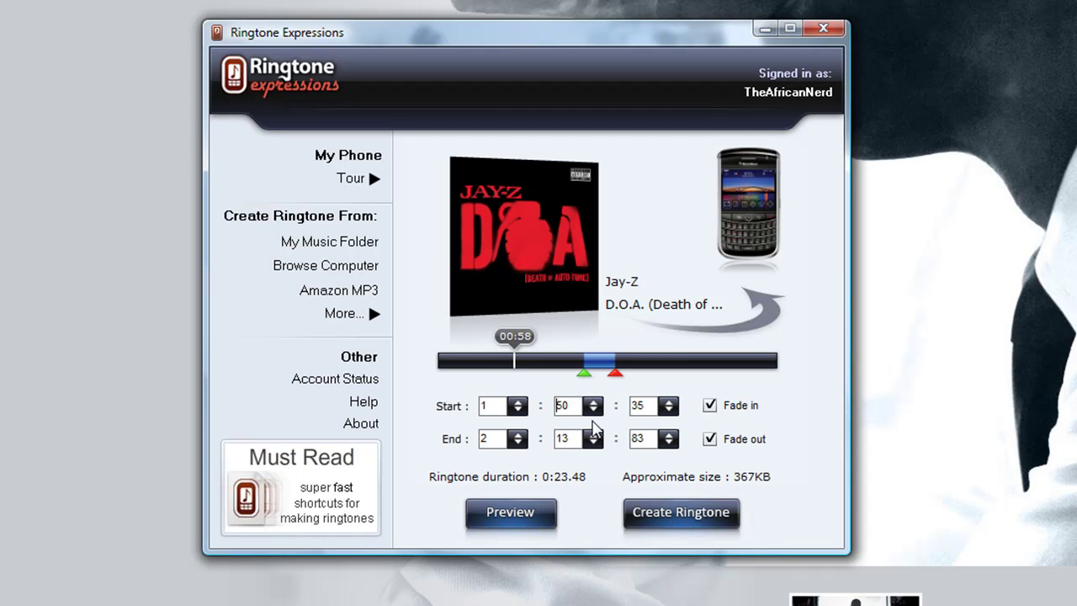
click(499, 523)
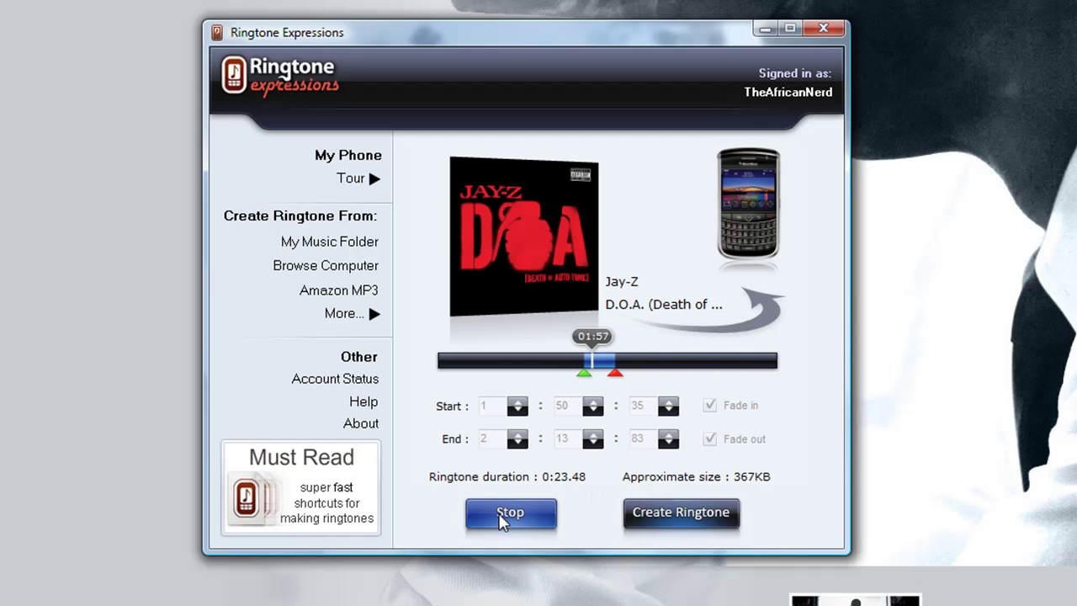
click(504, 516)
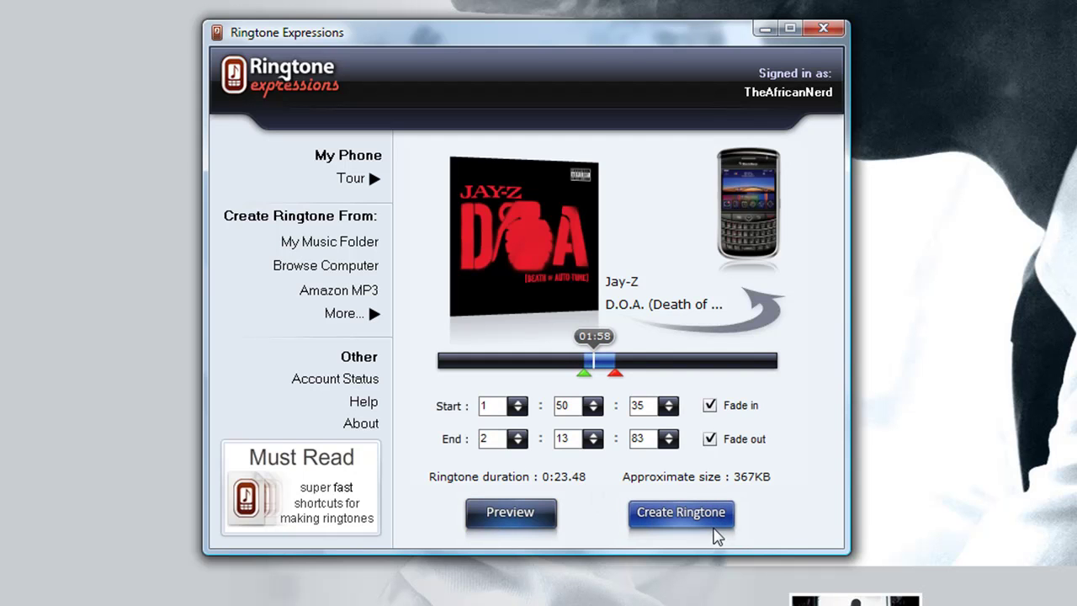
Create the third ringtone and send it by SMS as "DOA - Versace Shades", declining to share it on social sites.
click(705, 530)
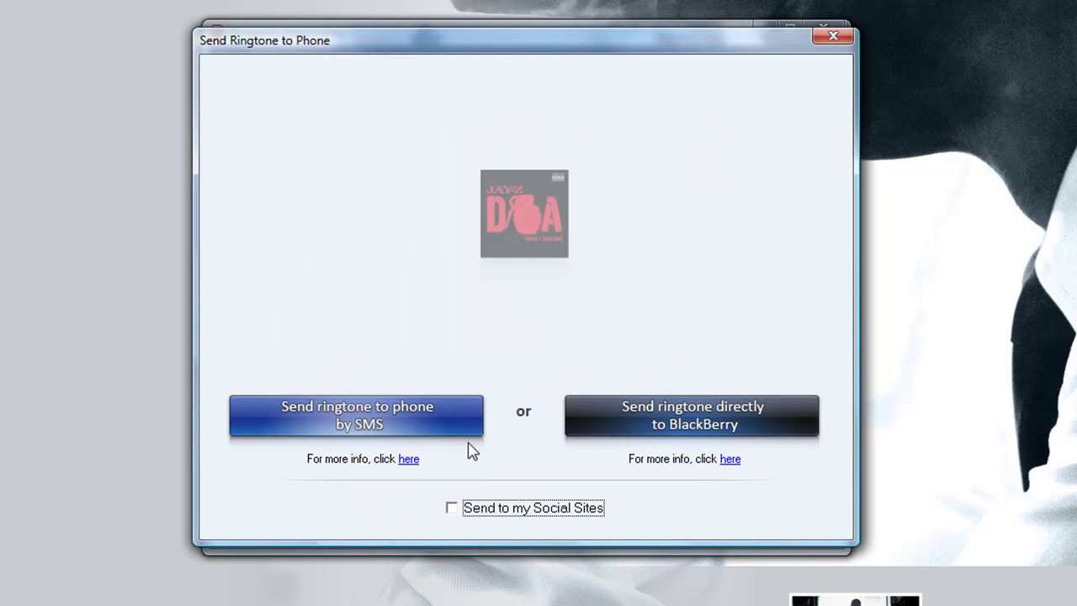
click(469, 441)
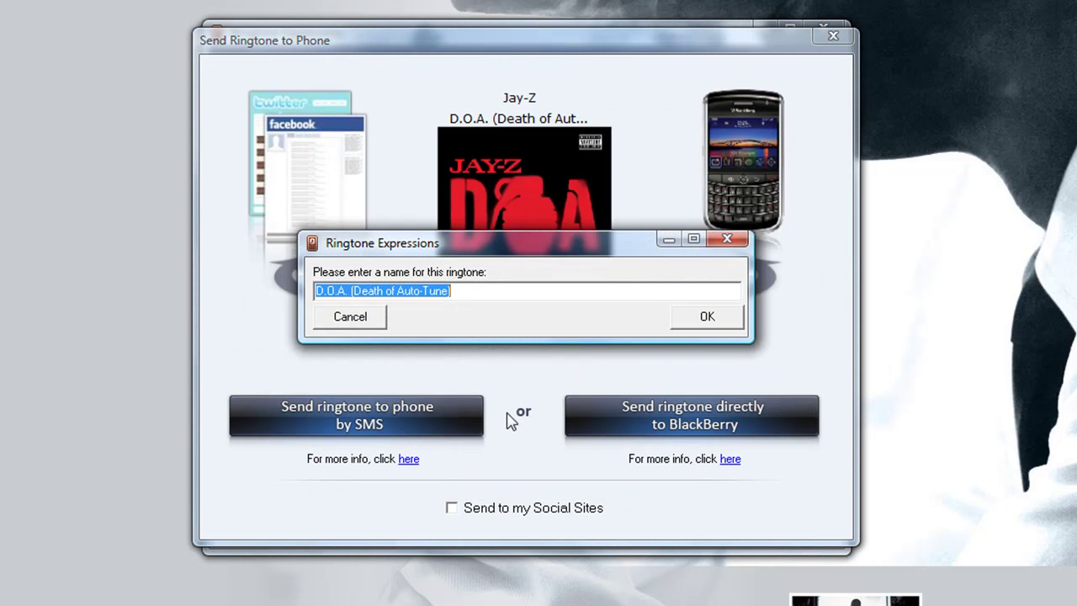
text(DOA)
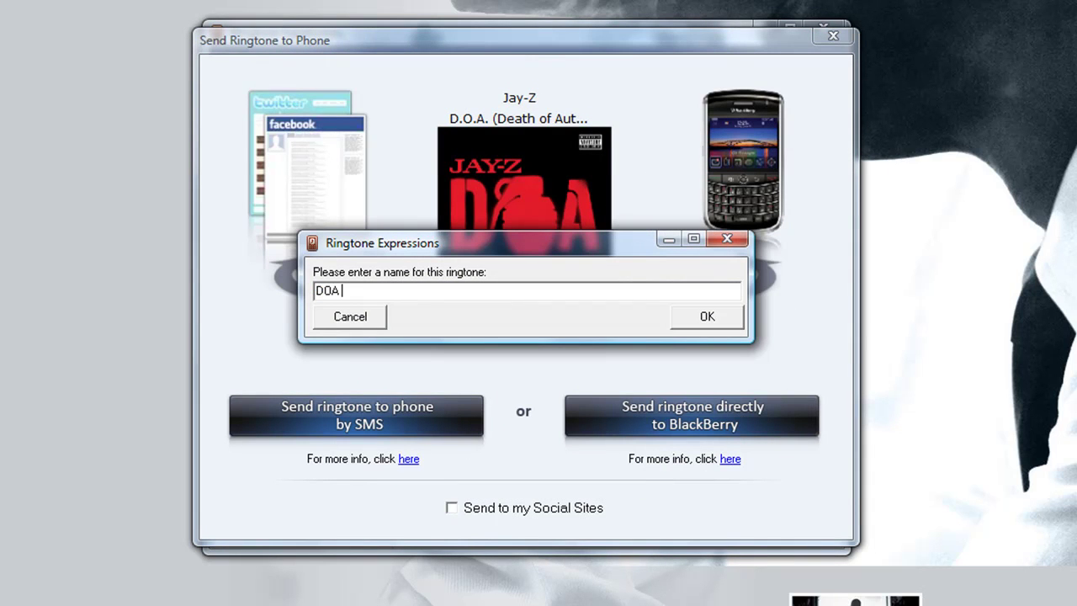
text( - Versace Shades)
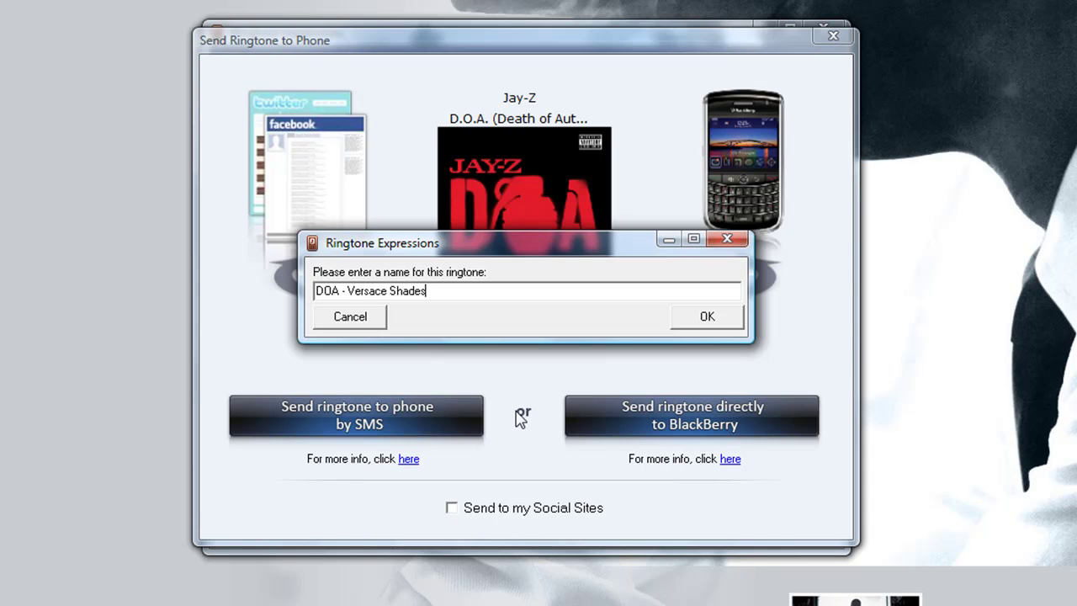
click(707, 318)
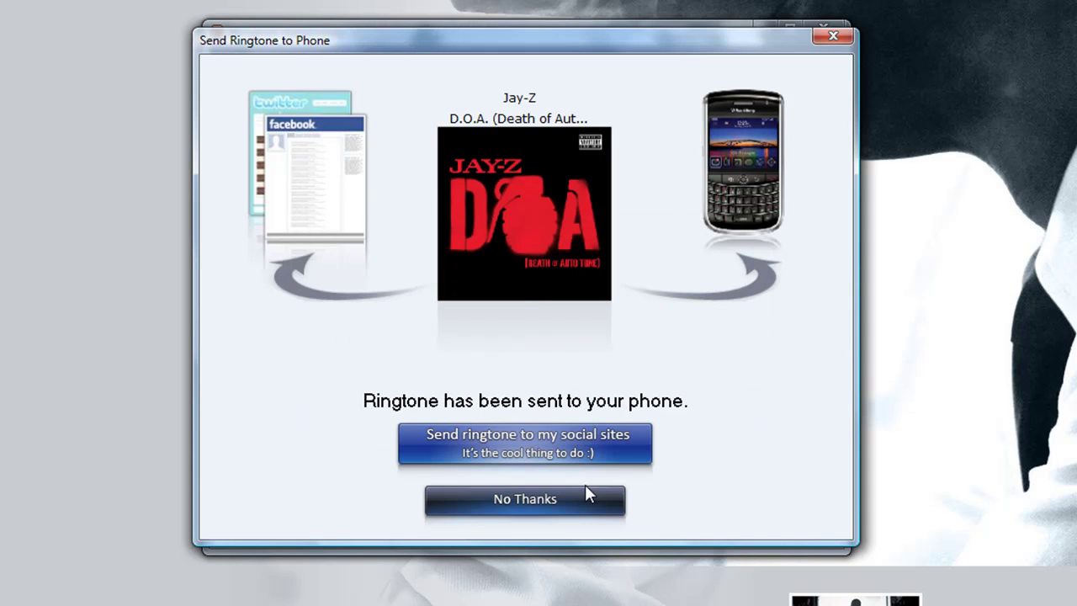
click(583, 498)
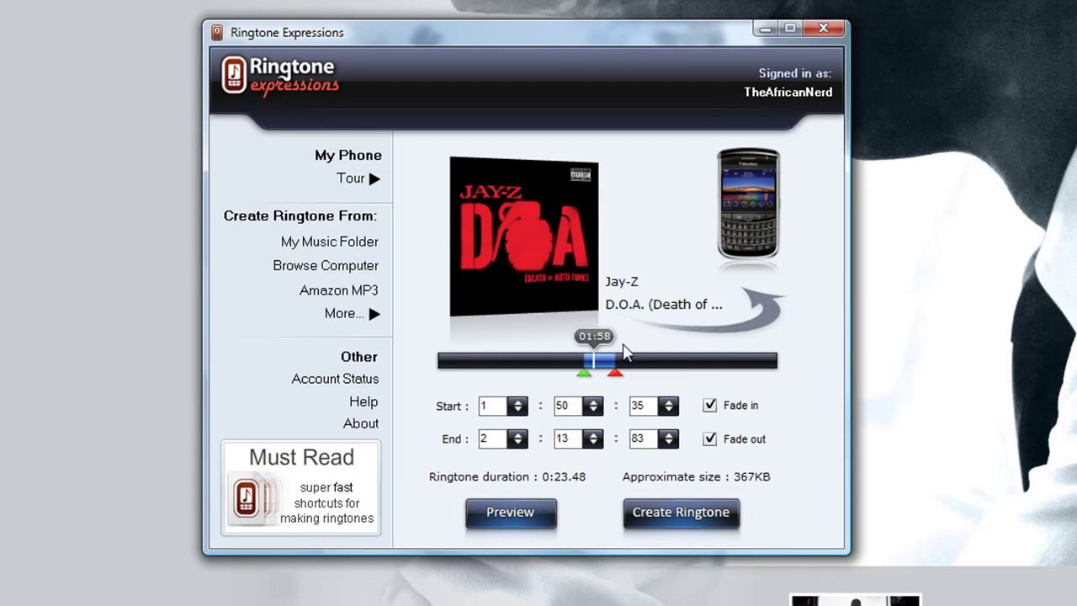
Set a fourth ringtone segment from 2:51:31 to 3:07:34 and preview part of it.
drag(597, 370, 687, 375)
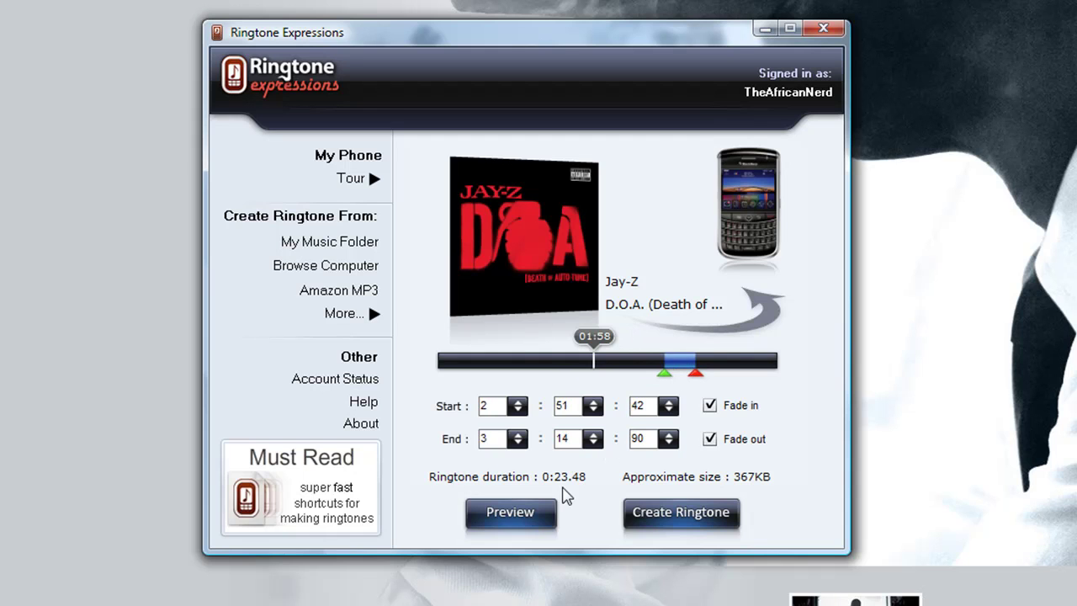
click(670, 411)
click(670, 411)
click(670, 410)
click(541, 517)
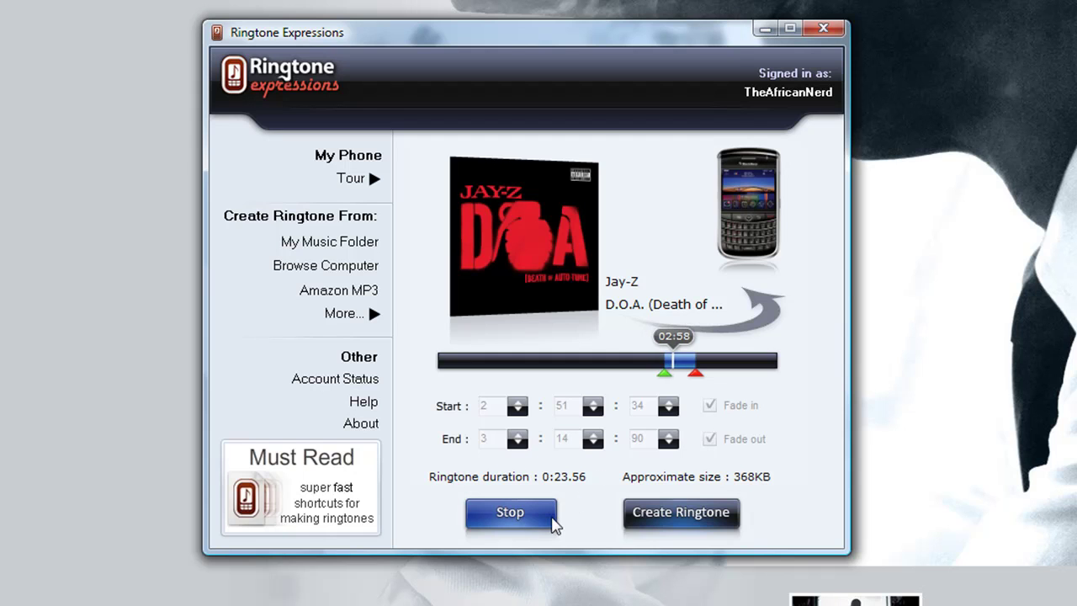
click(553, 522)
drag(697, 378, 685, 376)
Create the fourth ringtone and send it by SMS as "DOA - Tpaining", declining to share it on social sites.
click(694, 515)
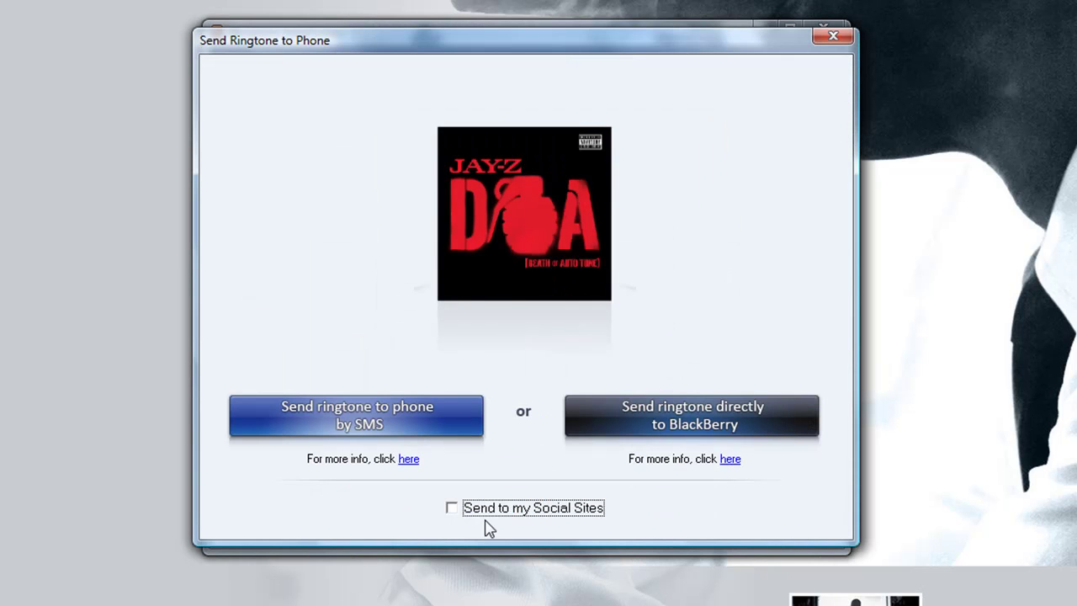
click(479, 421)
text(DOA)
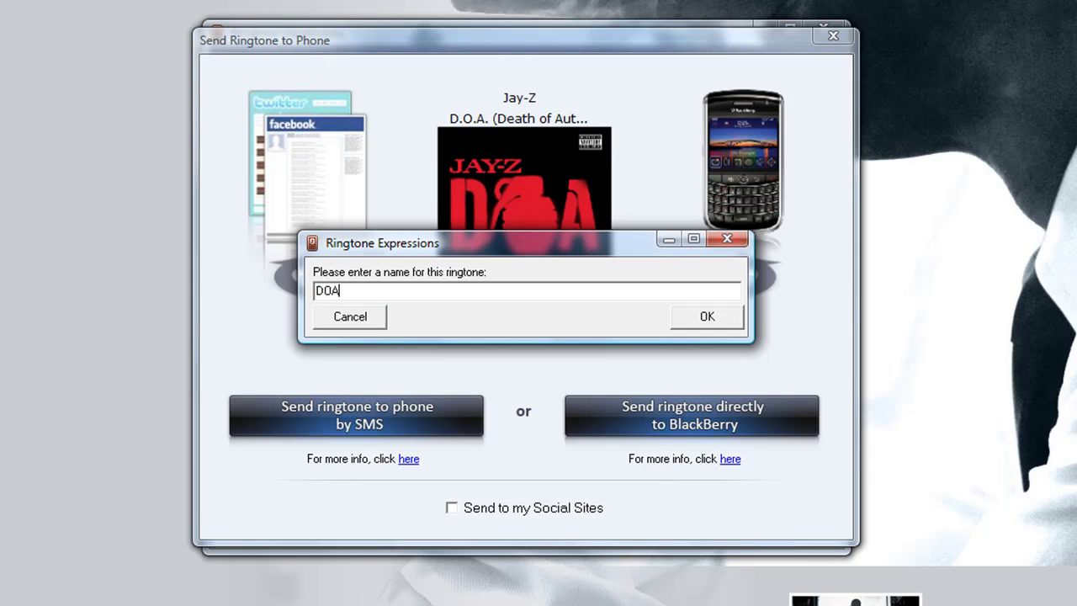
text( - Tpaining)
click(705, 315)
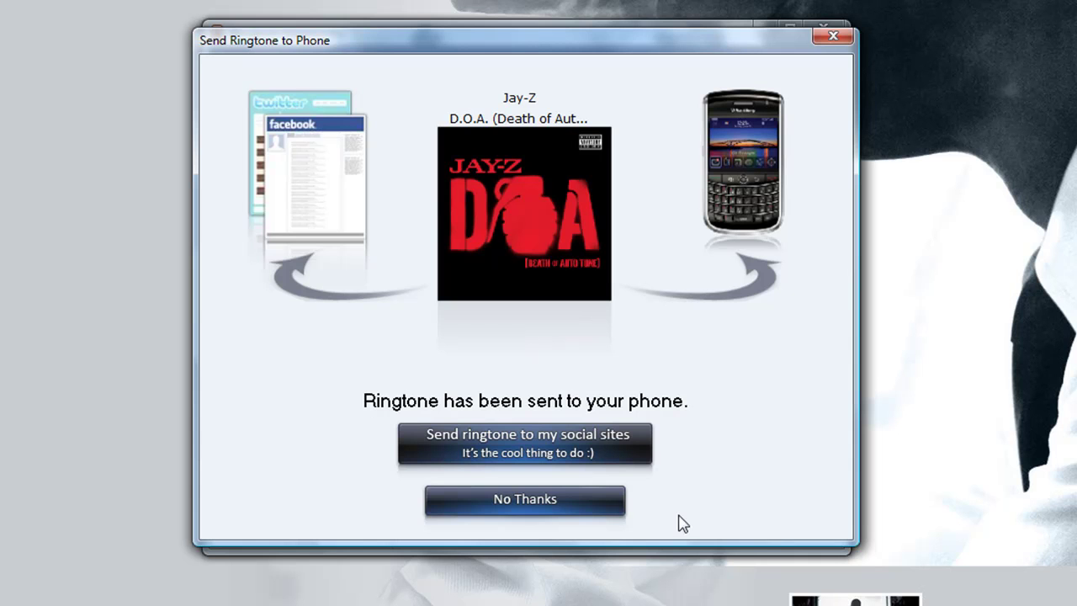
click(606, 508)
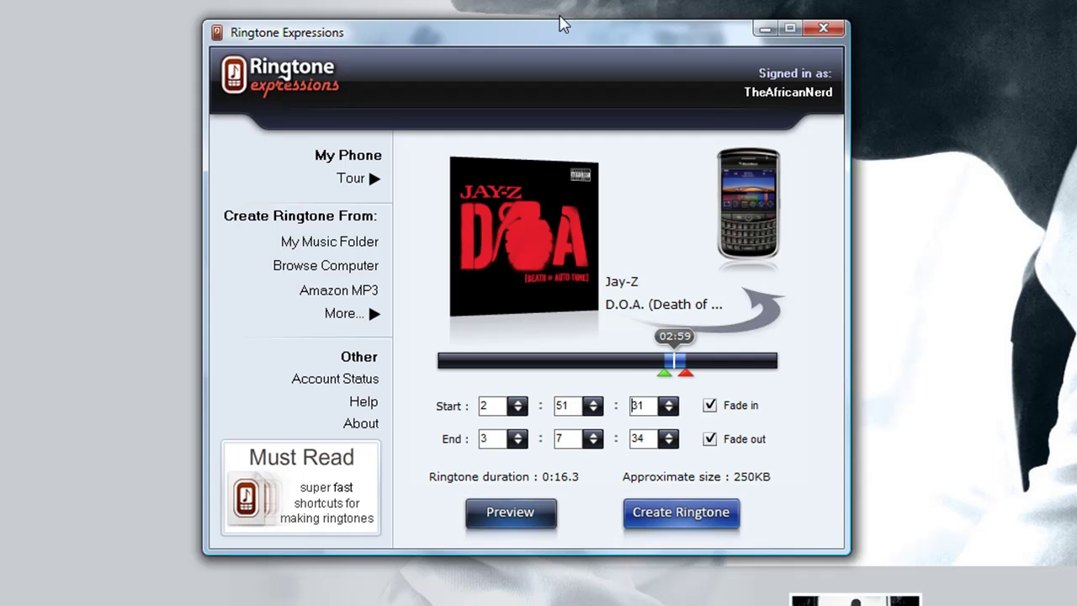
Arrange the Ringtone Expressions and iPhone screen windows side by side and decline the incoming call on the iPhone.
drag(551, 31, 440, 20)
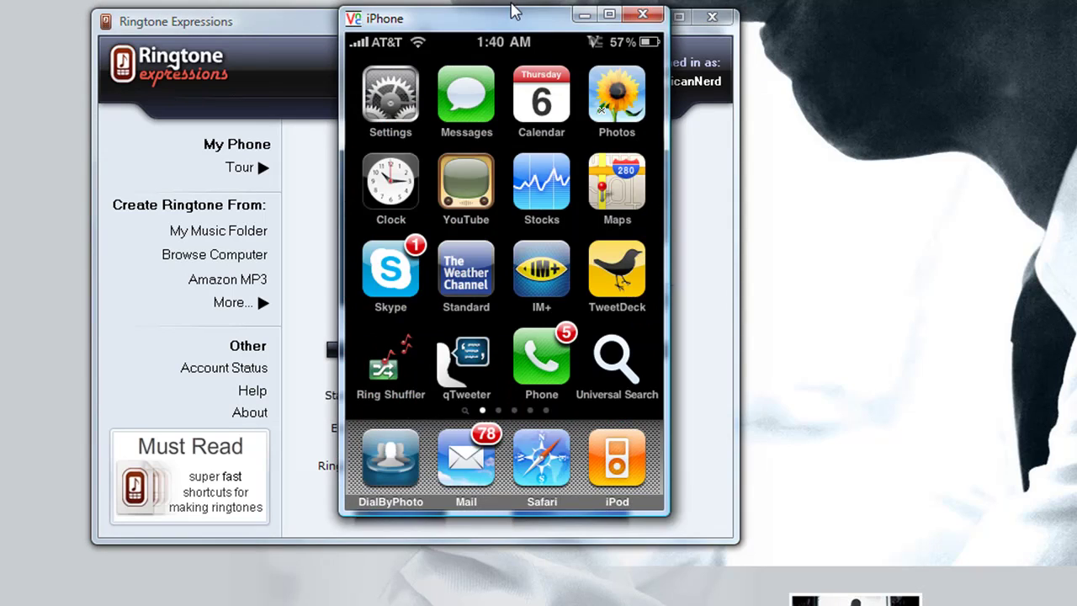
drag(488, 22, 967, 26)
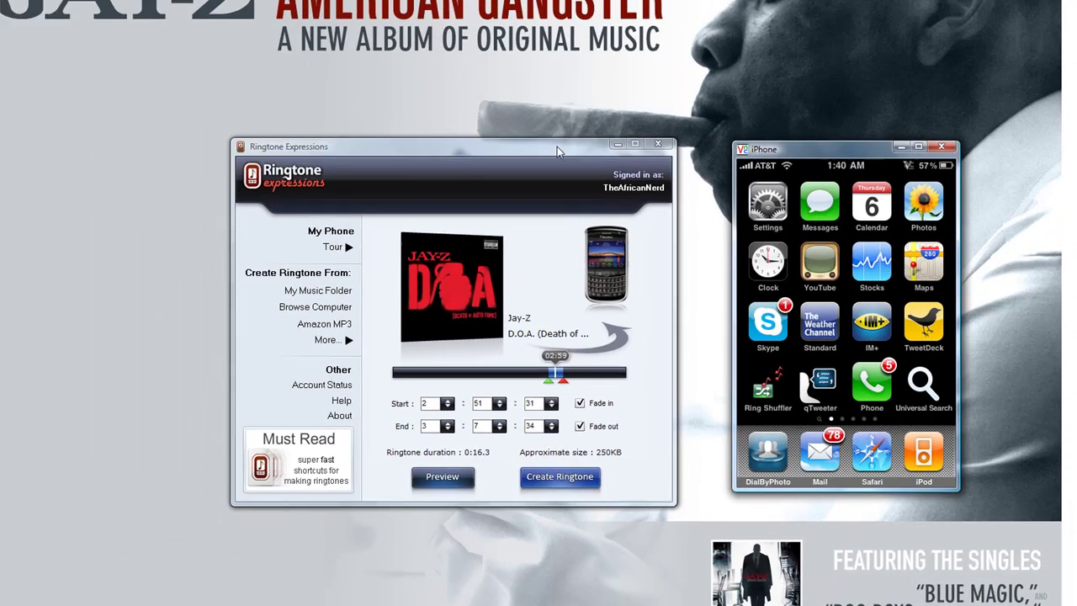
drag(557, 146, 411, 145)
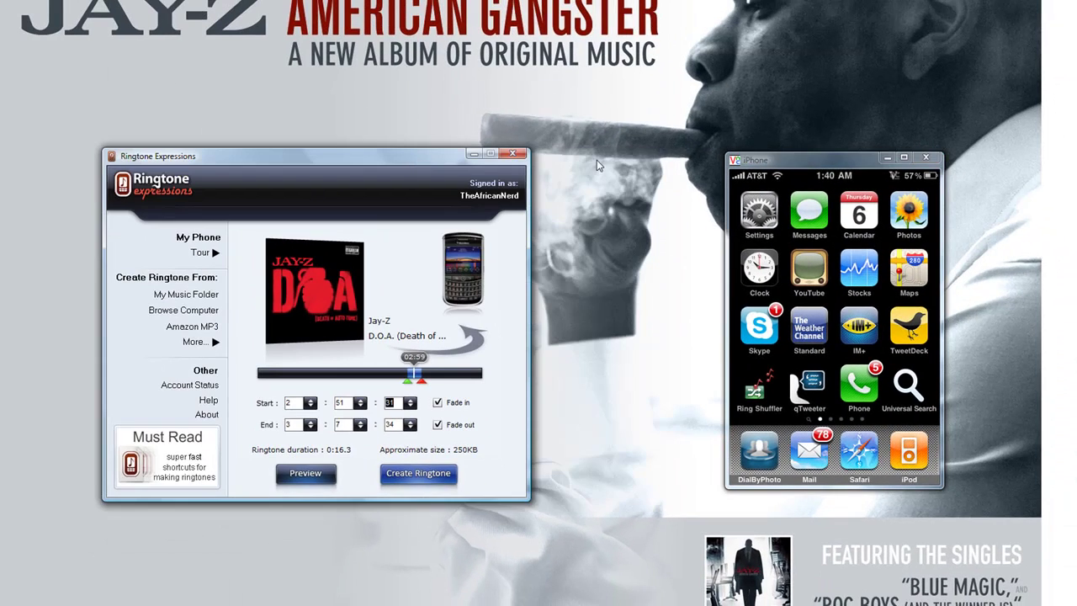
click(736, 144)
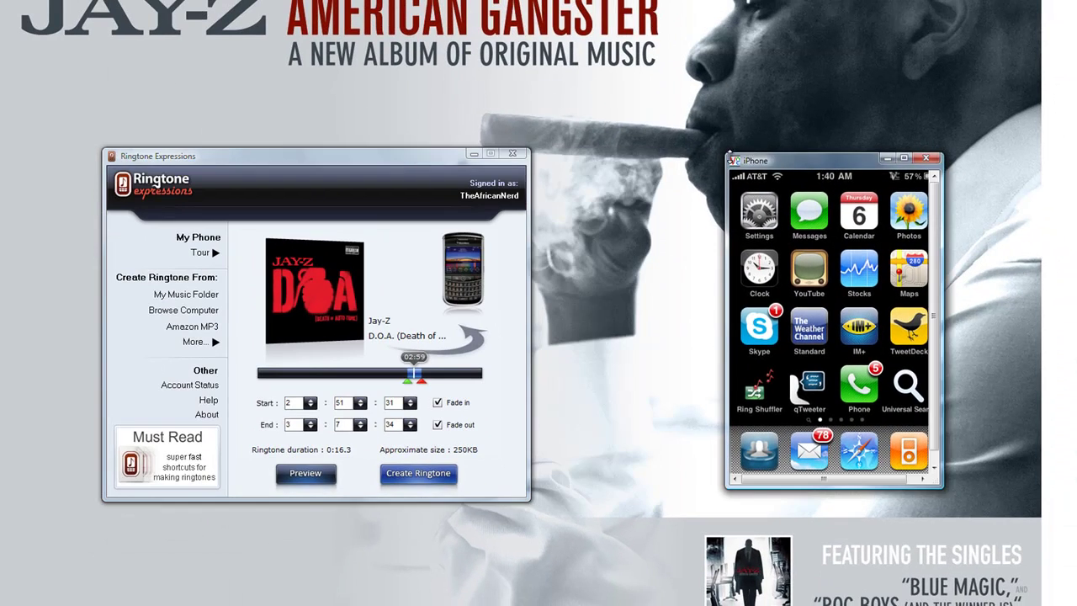
drag(766, 161, 663, 156)
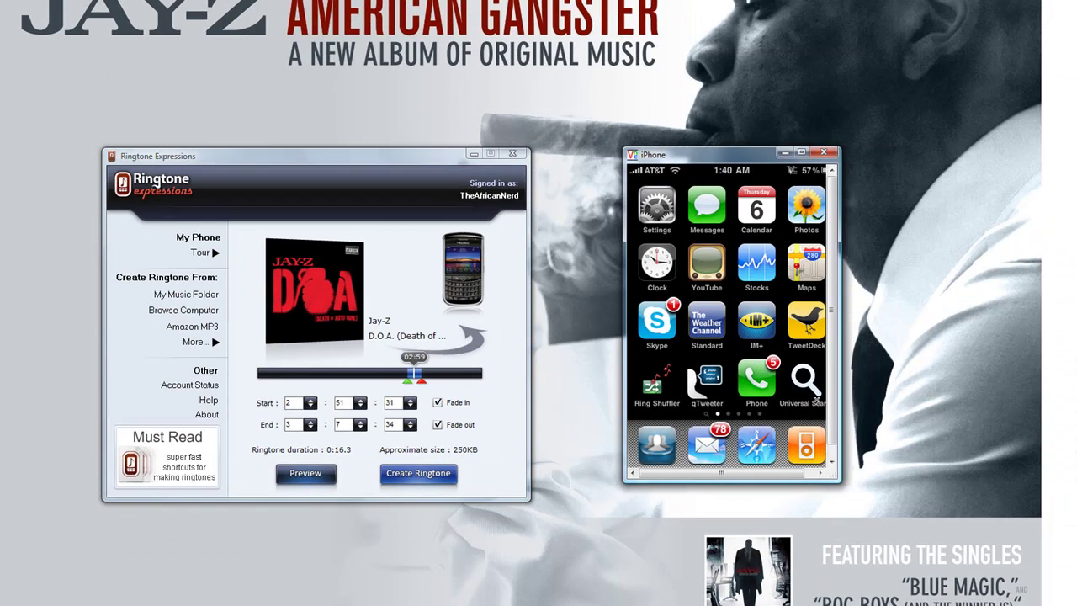
drag(840, 483, 843, 487)
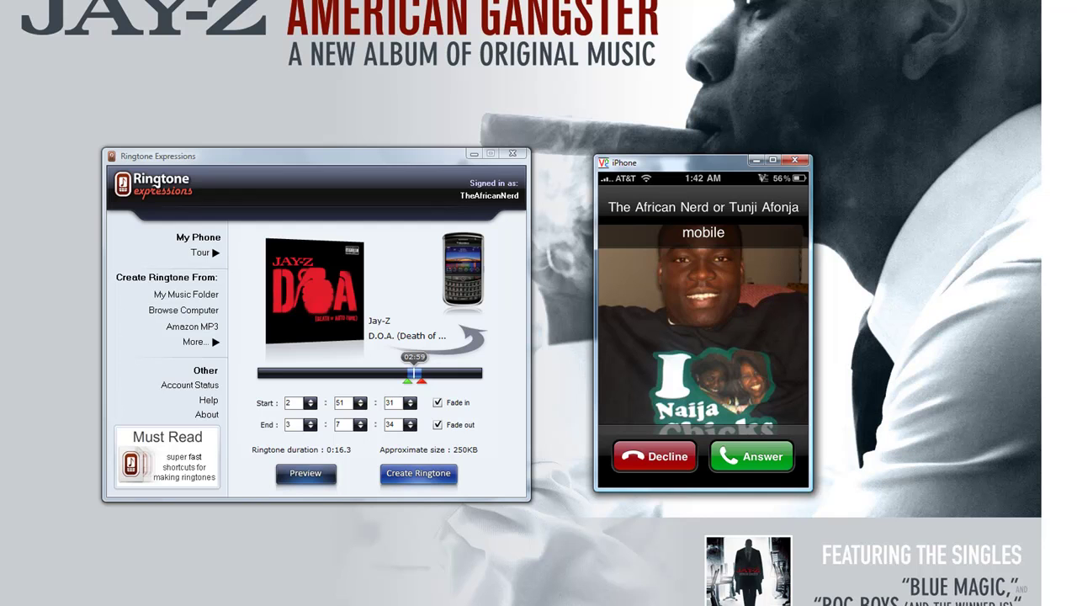
click(664, 468)
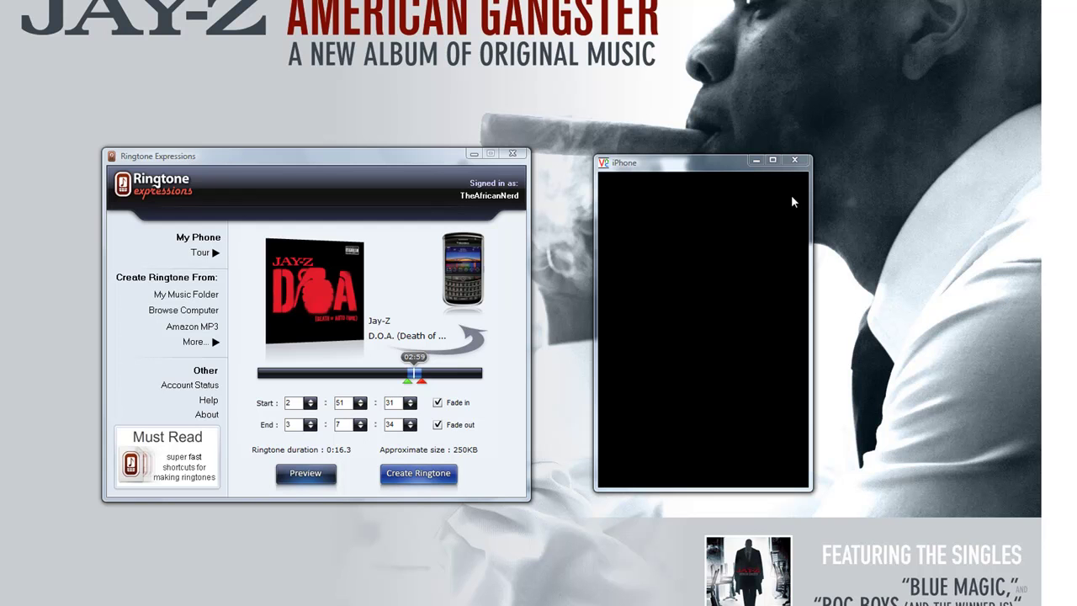
Minimise the iPhone screen window and move the Ringtone Expressions window to the middle of the desktop.
click(760, 168)
drag(397, 157, 603, 191)
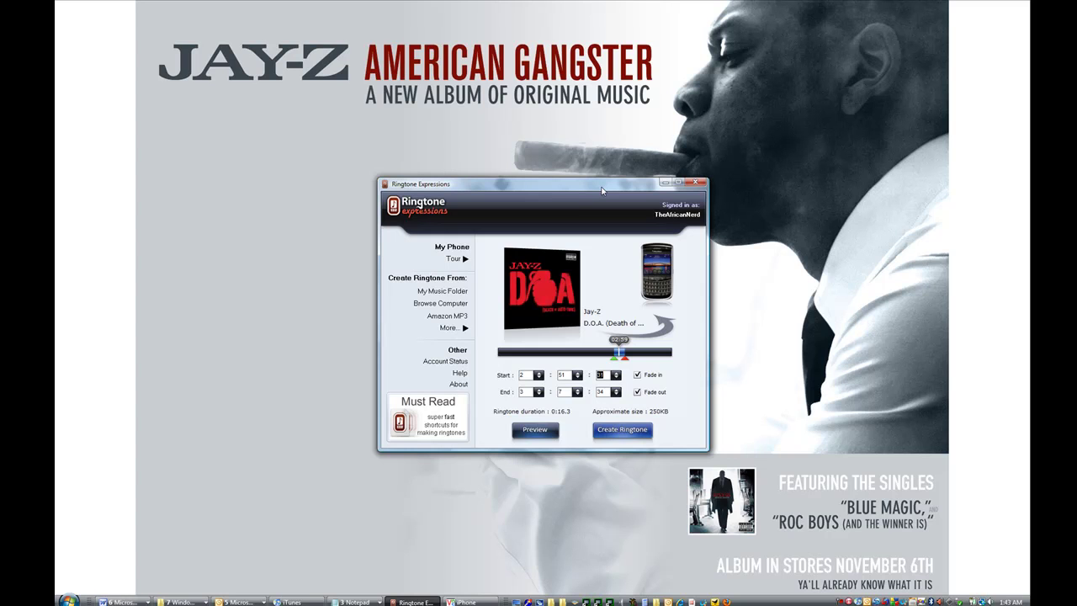
mouse_move(603, 191)
mouse_down()
mouse_move(593, 192)
mouse_move(611, 190)
mouse_up()
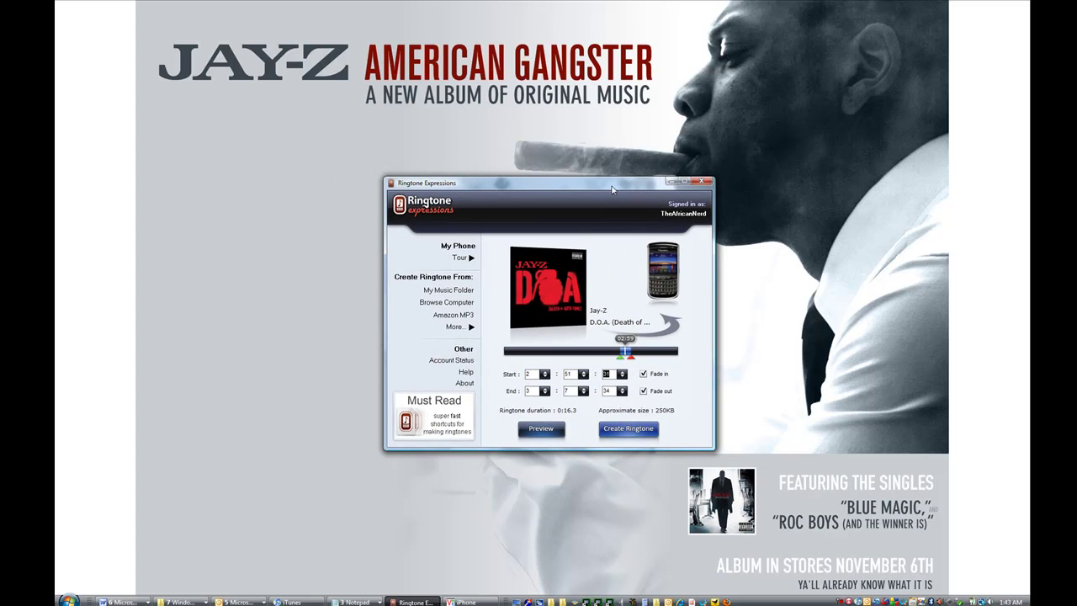